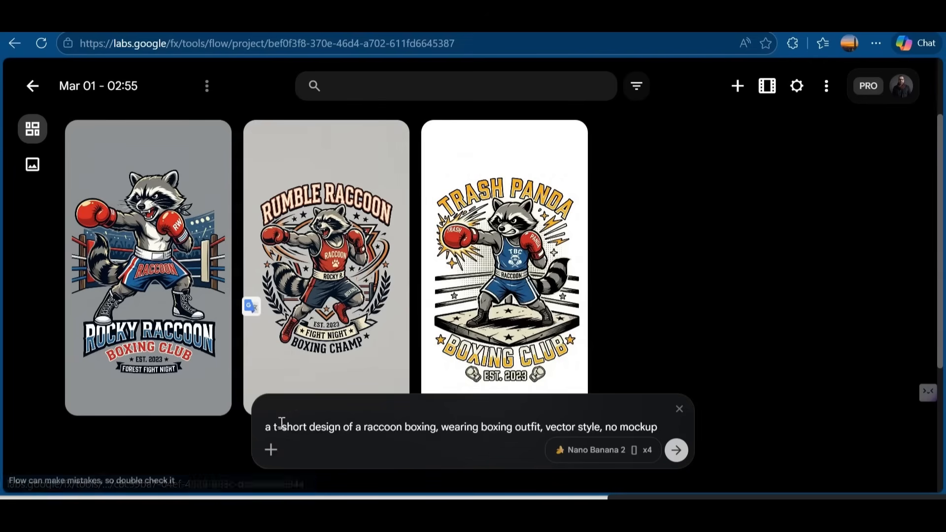
# Step: Correct the misspelled word in the raccoon boxing prompt to "t-shirt"
pyautogui.click(300, 434)
pyautogui.press('BackSpace')
pyautogui.write('i')
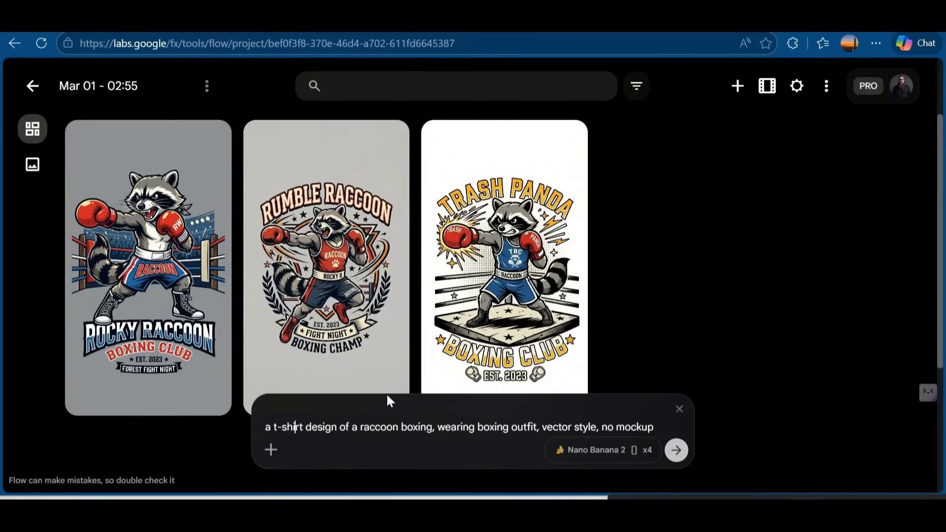
pyautogui.press('BackSpace')
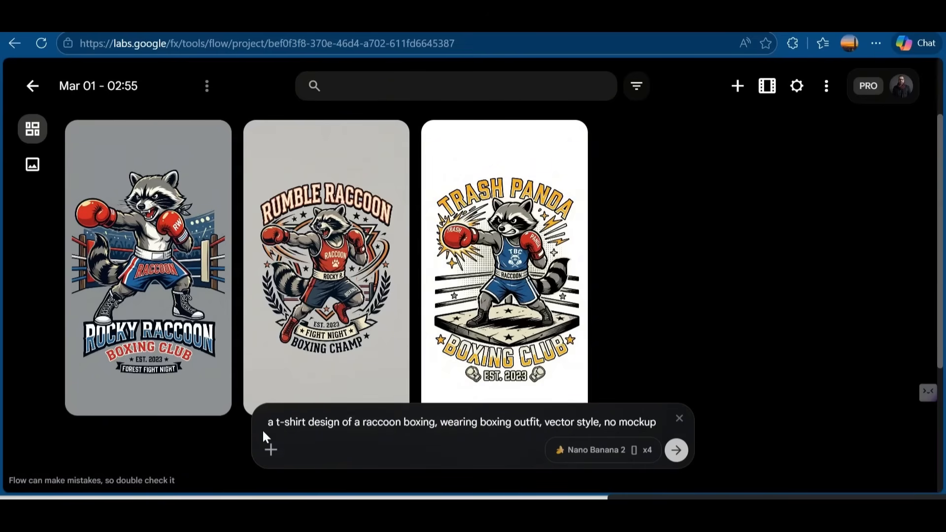
# Step: Change the prompt's subject to a "shark" and its clothing to "streetwear outfit and skatiing", keeping vector style and no mockup, and generate the designs
pyautogui.moveTo(436, 426); pyautogui.dragTo(366, 424)
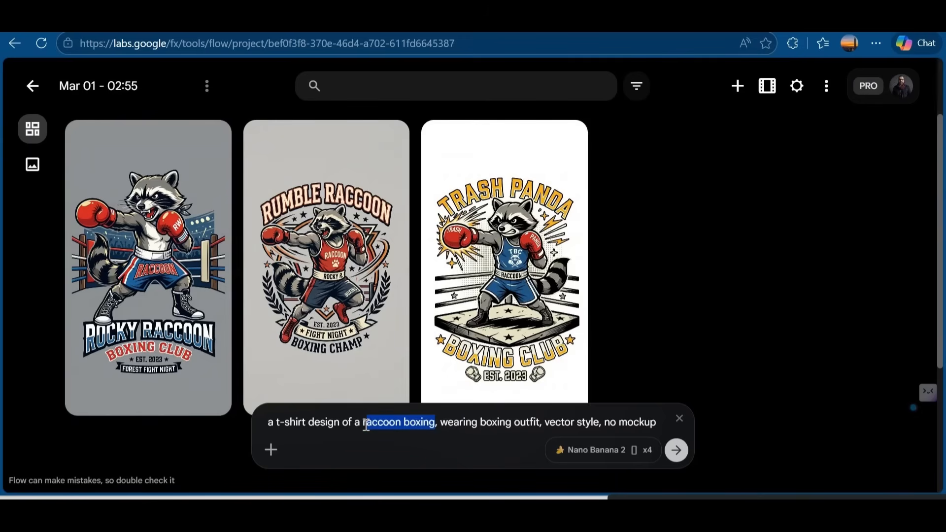
pyautogui.write('shark')
pyautogui.doubleClick(445, 423)
pyautogui.write('streetwear')
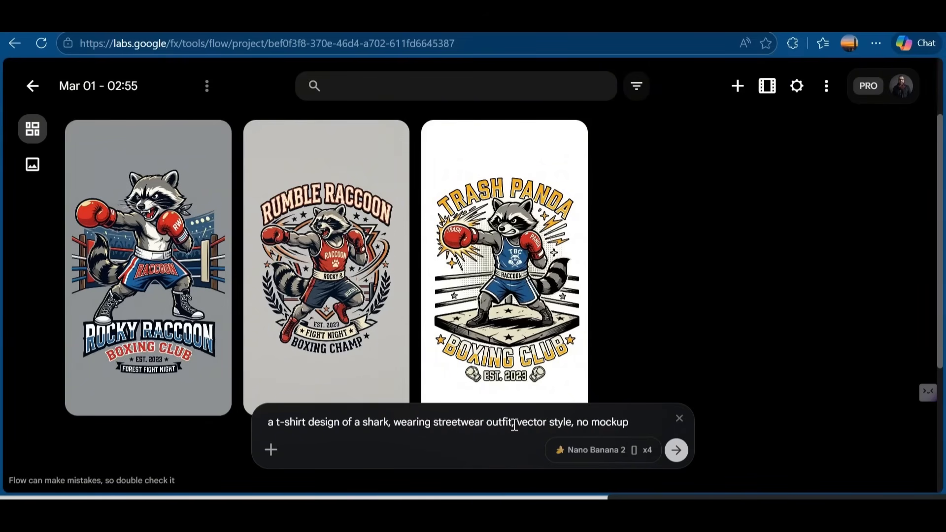
pyautogui.write(' outfit and sk ')
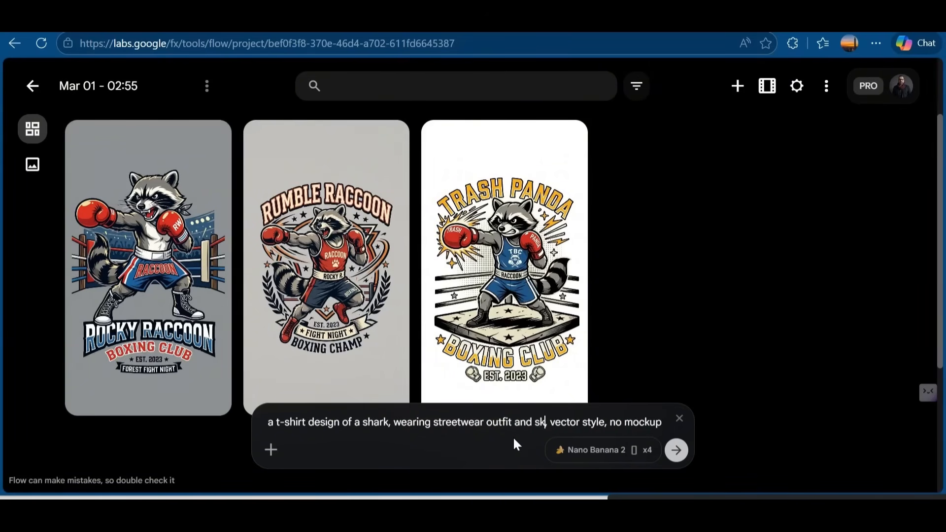
pyautogui.write('atiing,')
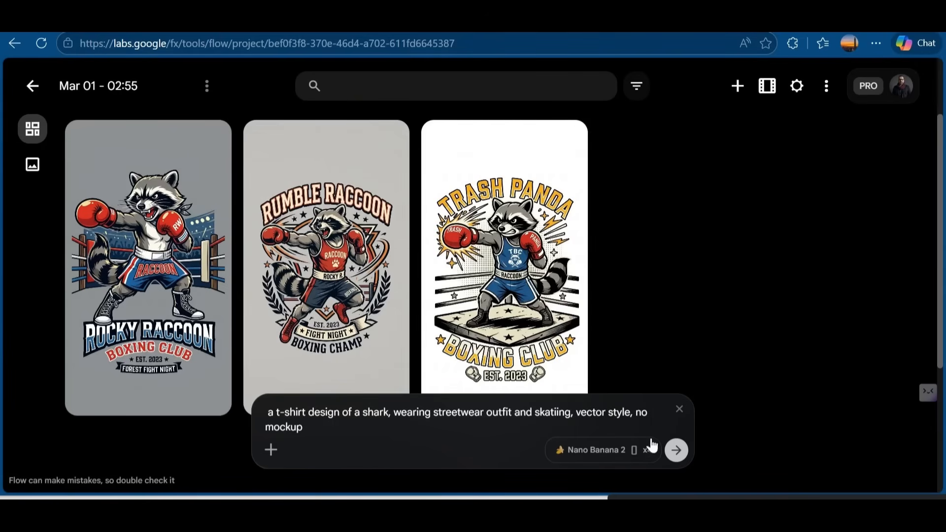
pyautogui.click(678, 451)
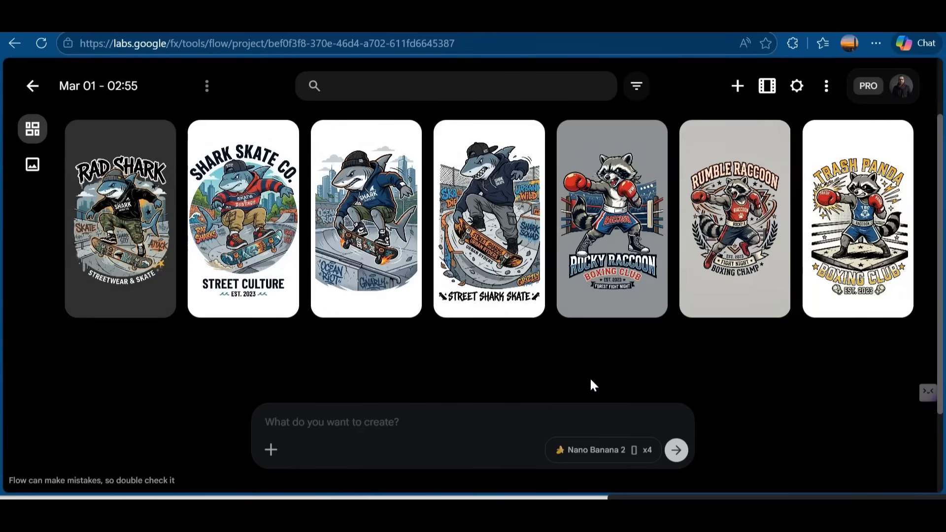
# Step: Open the Rad Shark design and download it at the 2K upscaled size
pyautogui.click(152, 276)
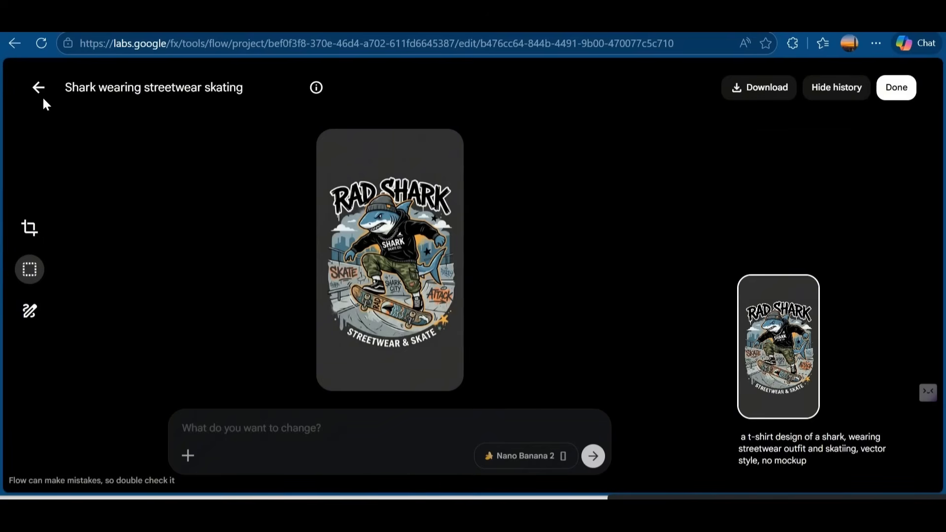
pyautogui.click(744, 88)
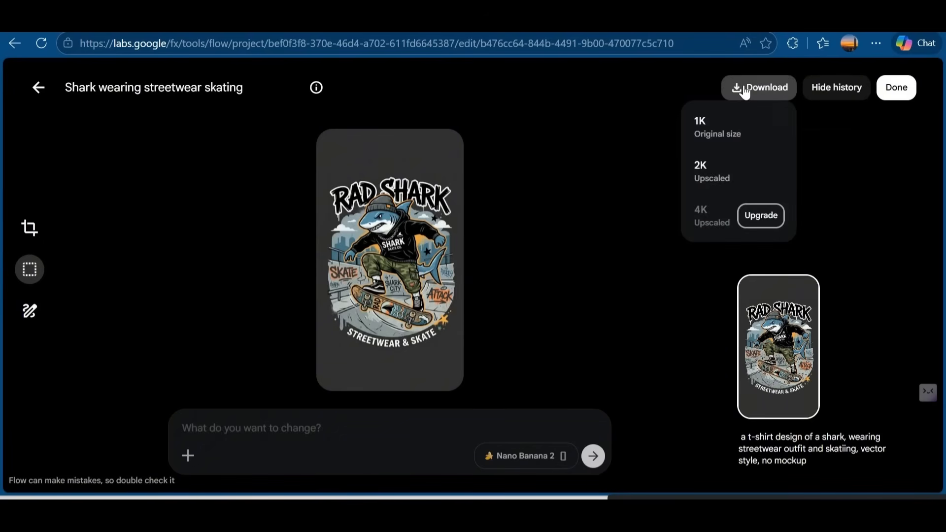
pyautogui.click(731, 173)
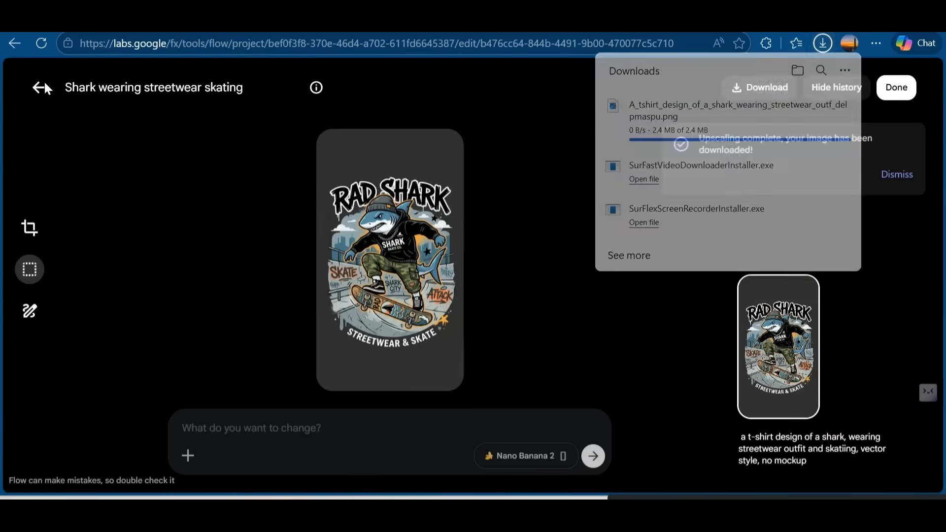
# Step: Download the Shark Skate Co. design and the Trash Panda boxing design at the 2K upscaled size
pyautogui.click(43, 82)
pyautogui.click(243, 217)
pyautogui.click(759, 88)
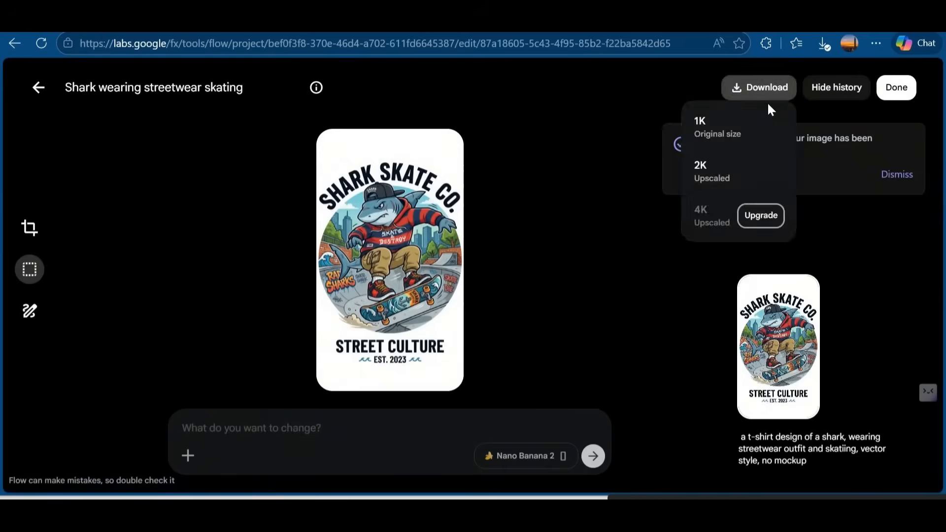
pyautogui.click(720, 158)
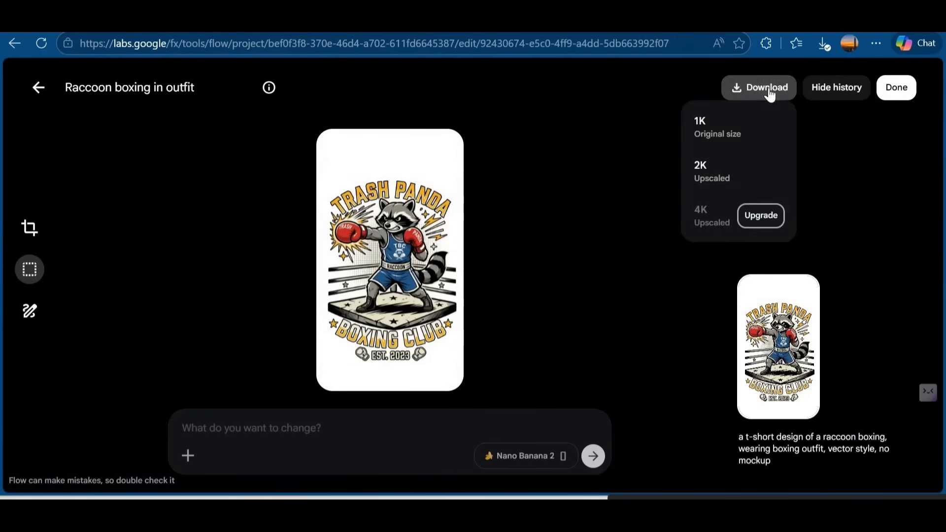
pyautogui.click(749, 163)
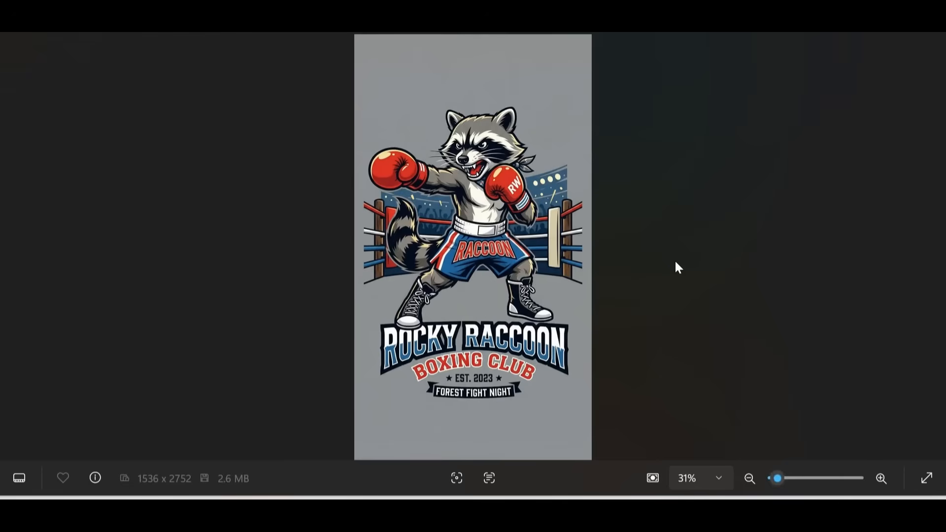
# Step: Look through the downloaded raccoon and shark designs in the image viewer, then close it
pyautogui.press('Right')
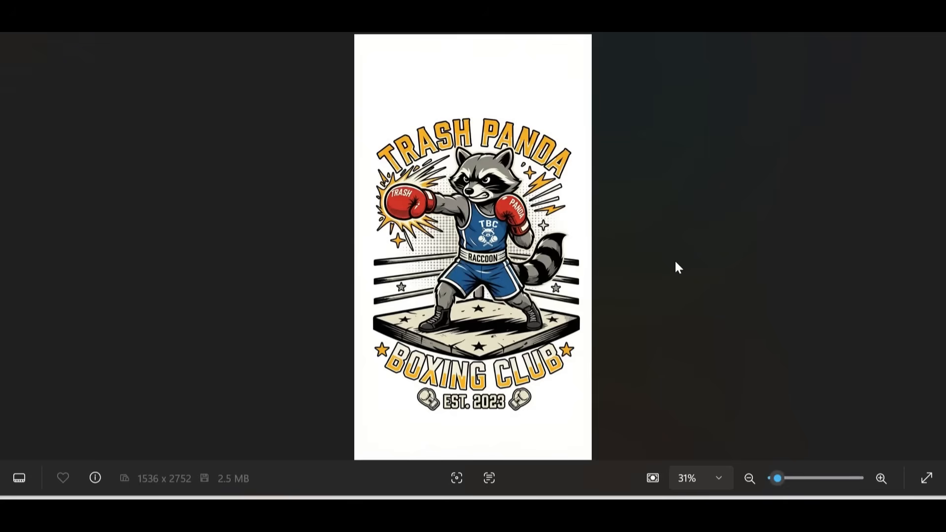
pyautogui.press('Right')
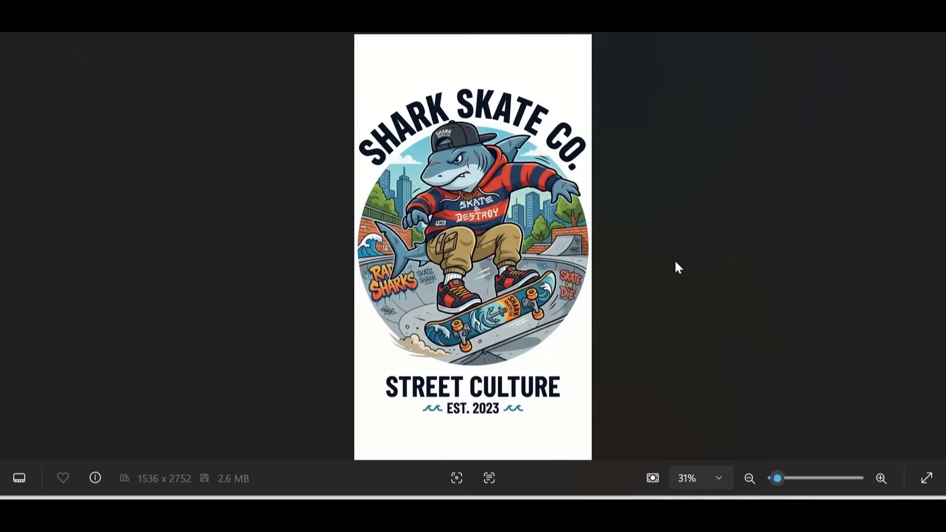
pyautogui.press('Right')
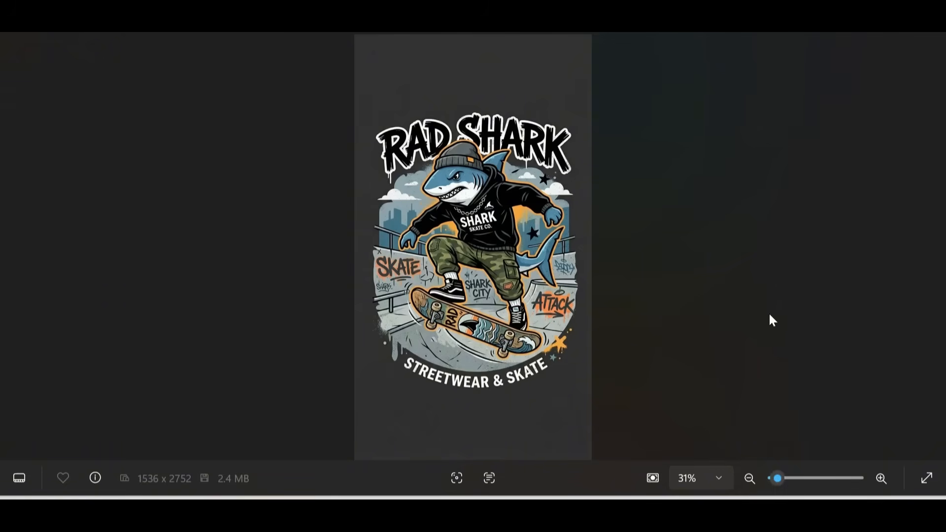
pyautogui.click(928, 25)
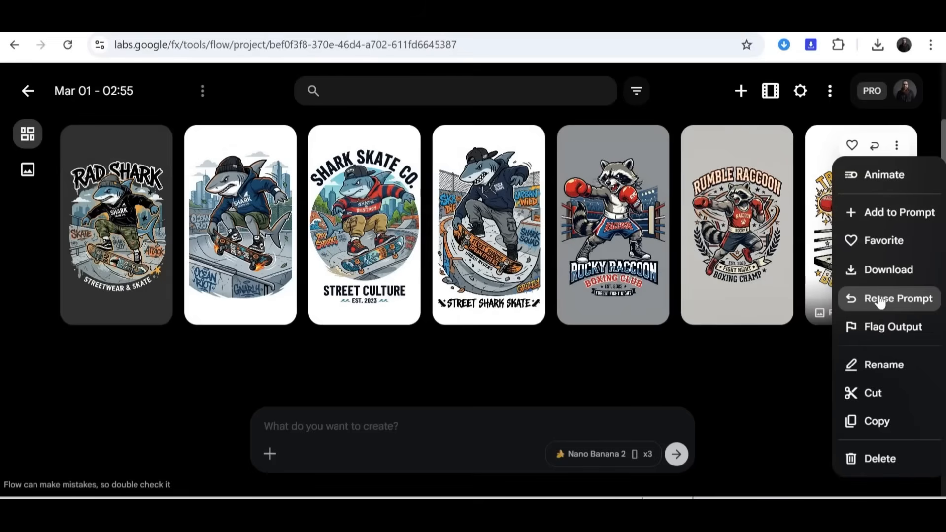
# Step: Open the Trash Panda design and request an edit changing the upper text to "Raccoon's Mania" instead of Trash Panda, keeping everything else as is
pyautogui.click(881, 392)
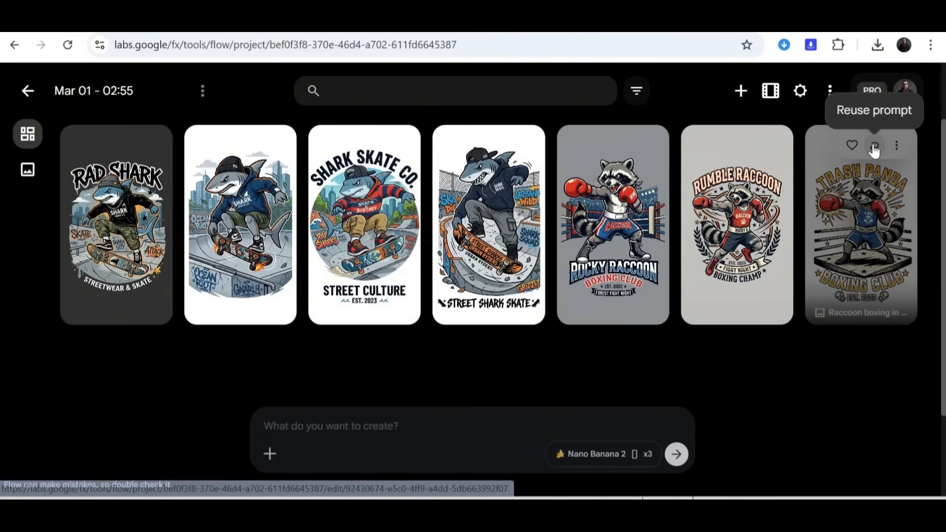
pyautogui.click(897, 208)
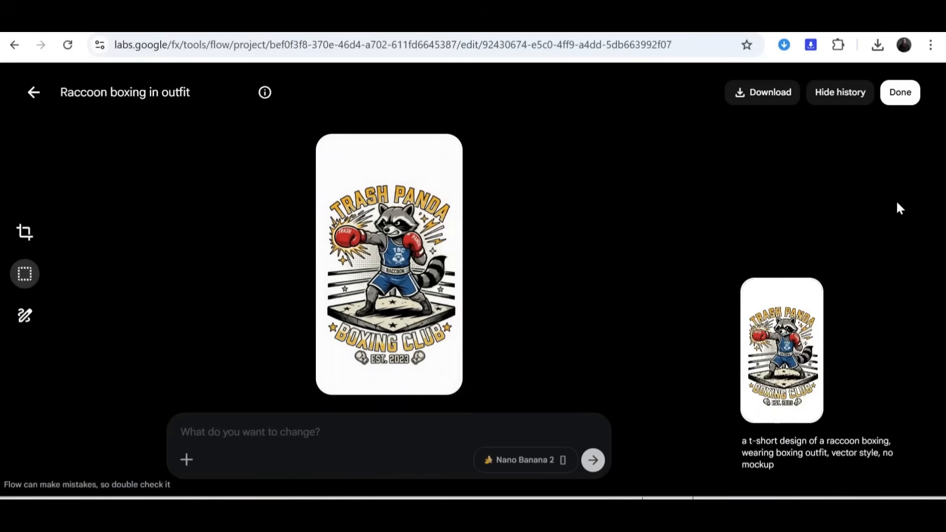
pyautogui.click(317, 431)
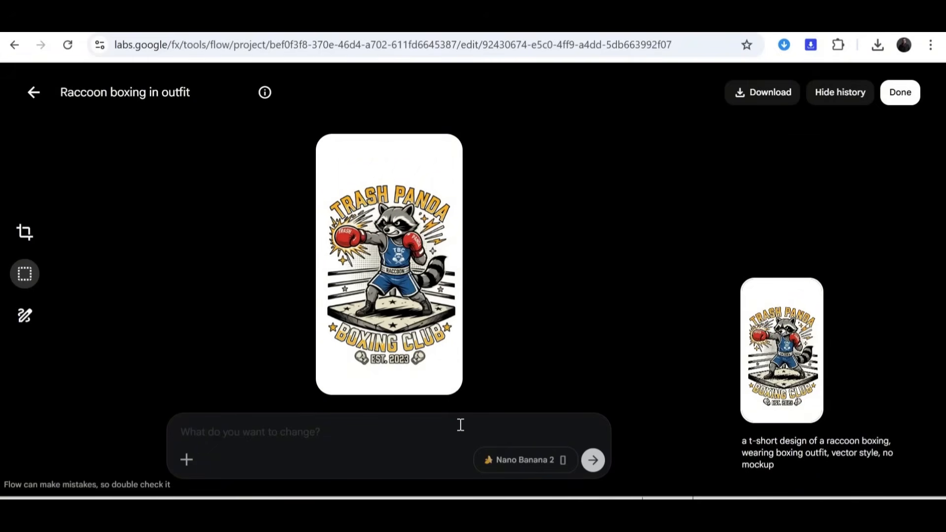
pyautogui.write('change the upper te')
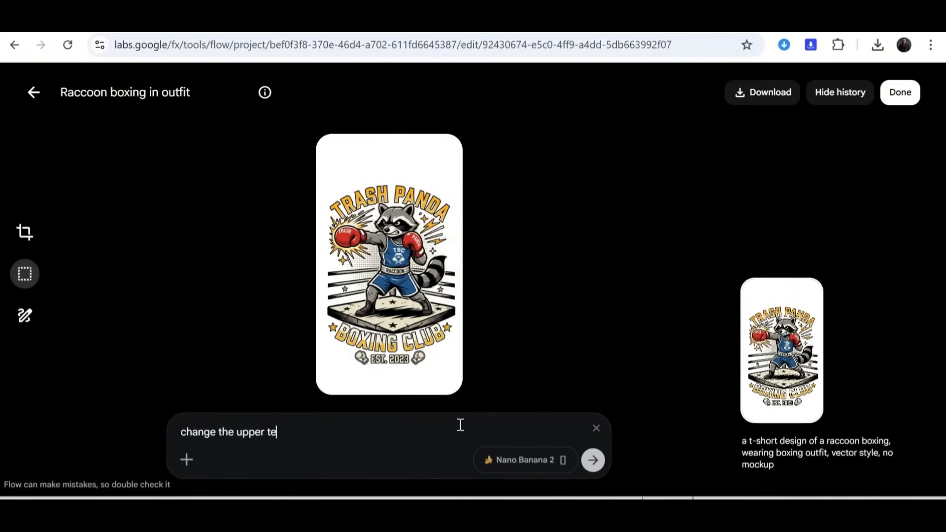
pyautogui.write('xt to read "Raccoon')
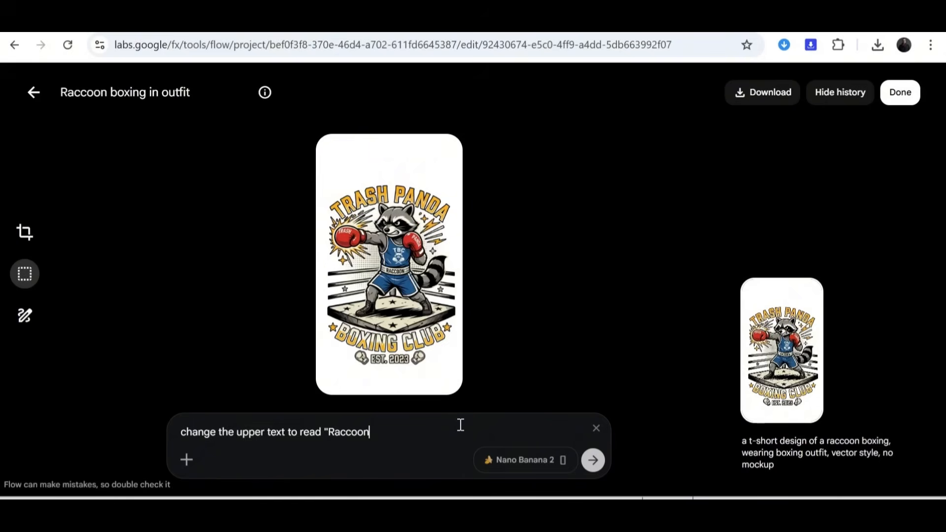
pyautogui.write('\'s Mania" inste')
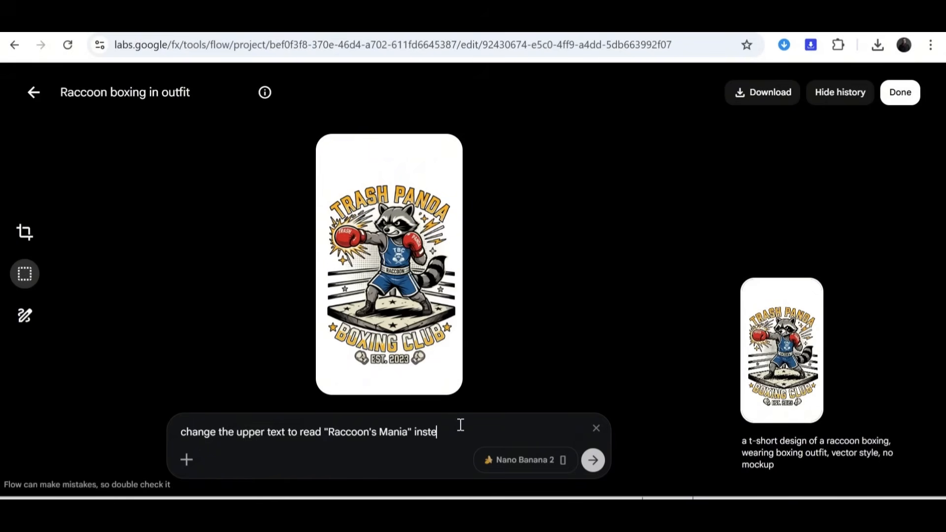
pyautogui.write('ad of Trash Panda, and kee')
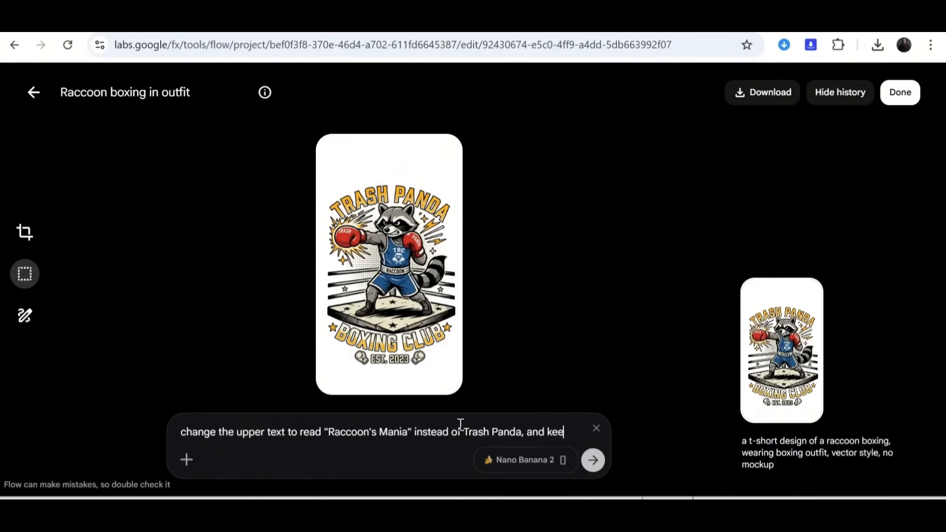
pyautogui.write('p everything else as is')
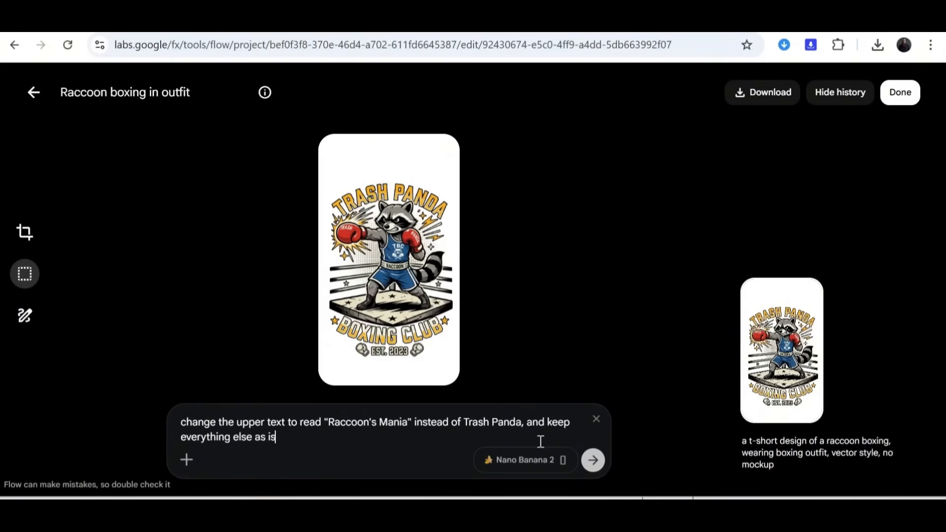
pyautogui.press('Return')
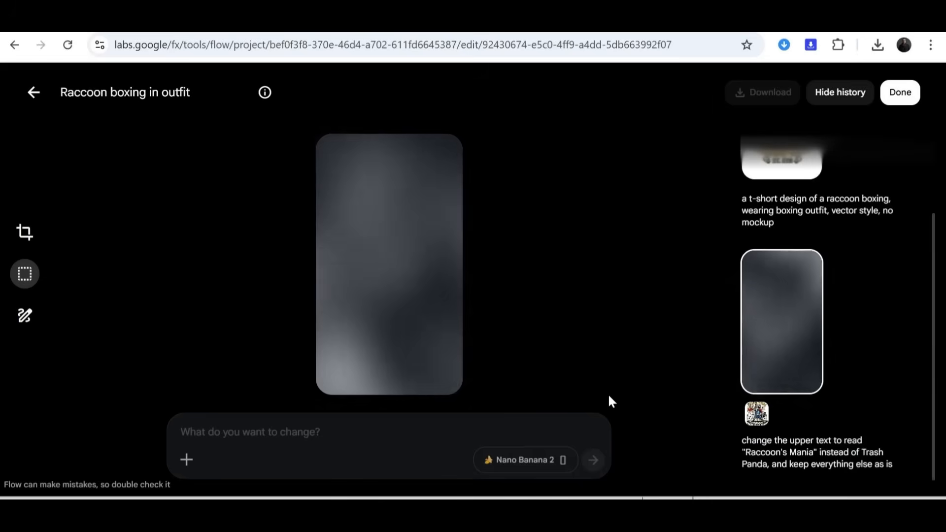
pyautogui.scroll(2, 871, 321)
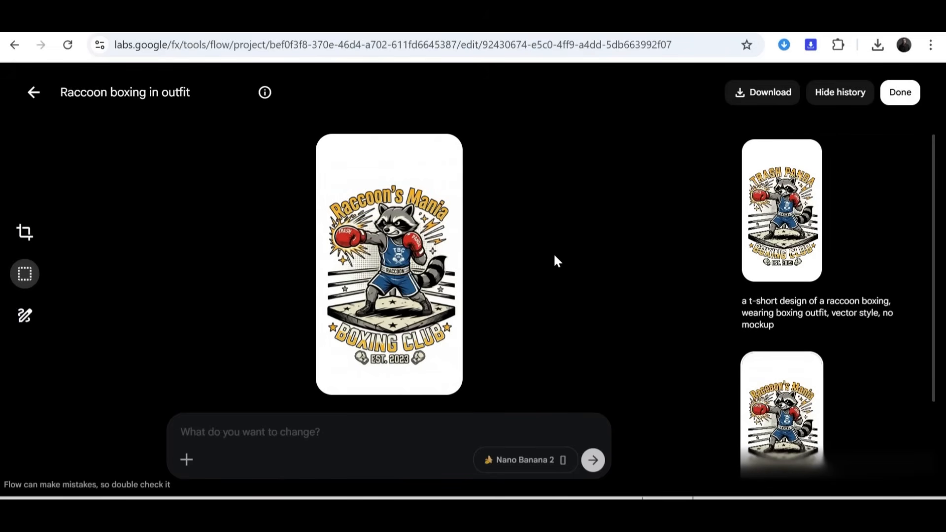
# Step: Crop the Raccoon's Mania design with a freeform frame, trimming the empty margins above and below the artwork
pyautogui.click(24, 239)
pyautogui.click(167, 274)
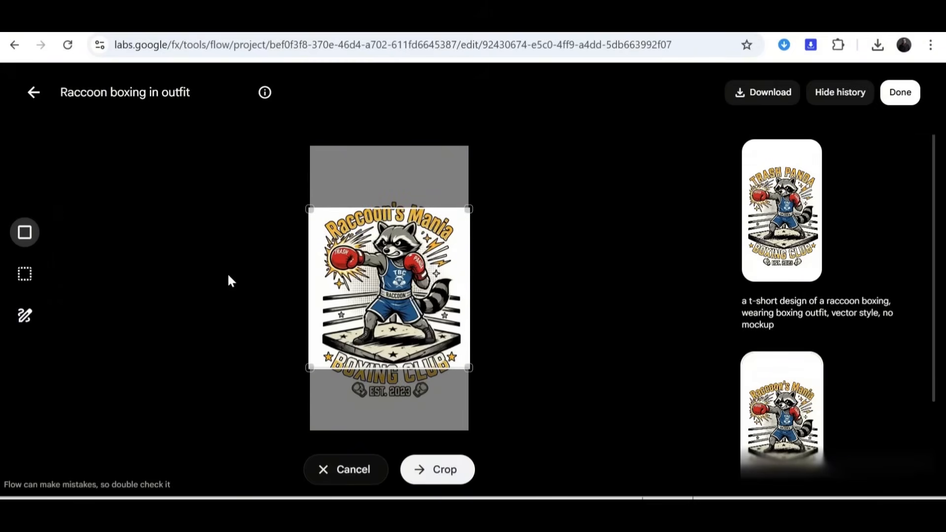
pyautogui.click(24, 232)
pyautogui.click(131, 299)
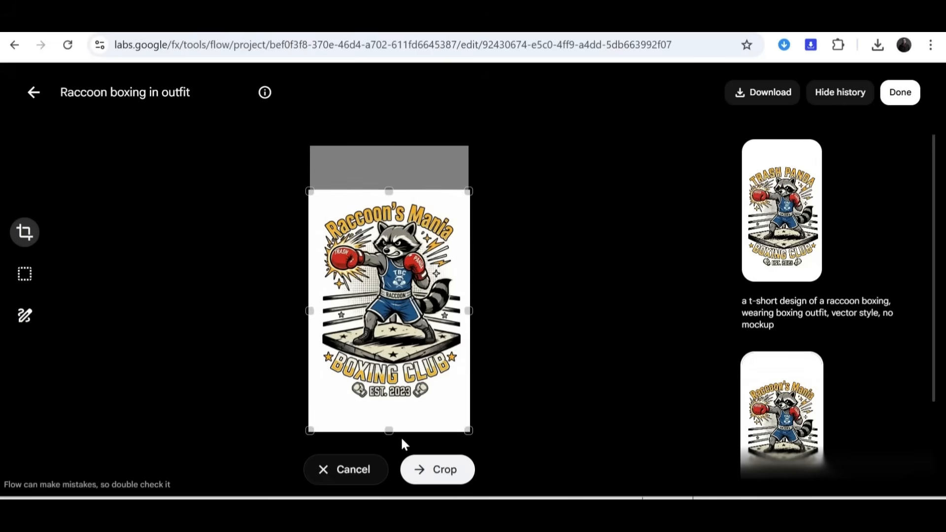
pyautogui.moveTo(392, 430); pyautogui.dragTo(391, 409)
pyautogui.click(438, 470)
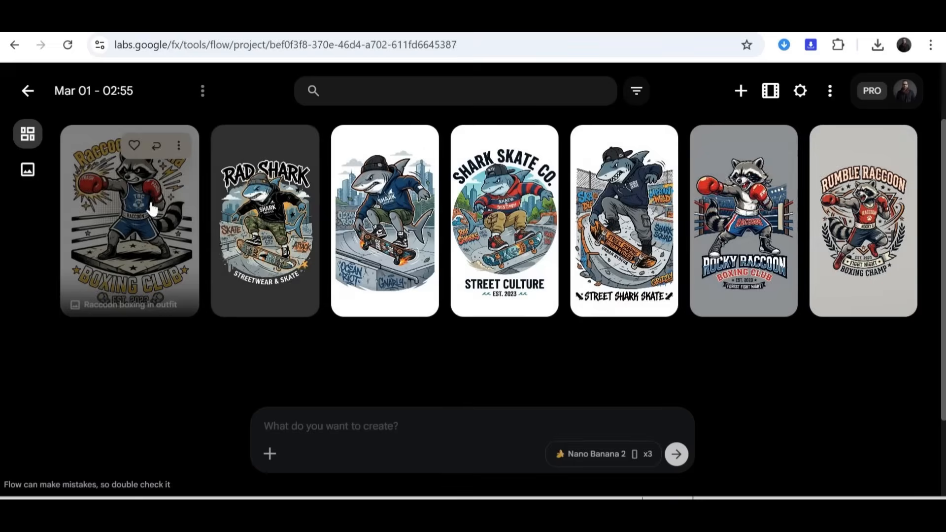
pyautogui.click(801, 91)
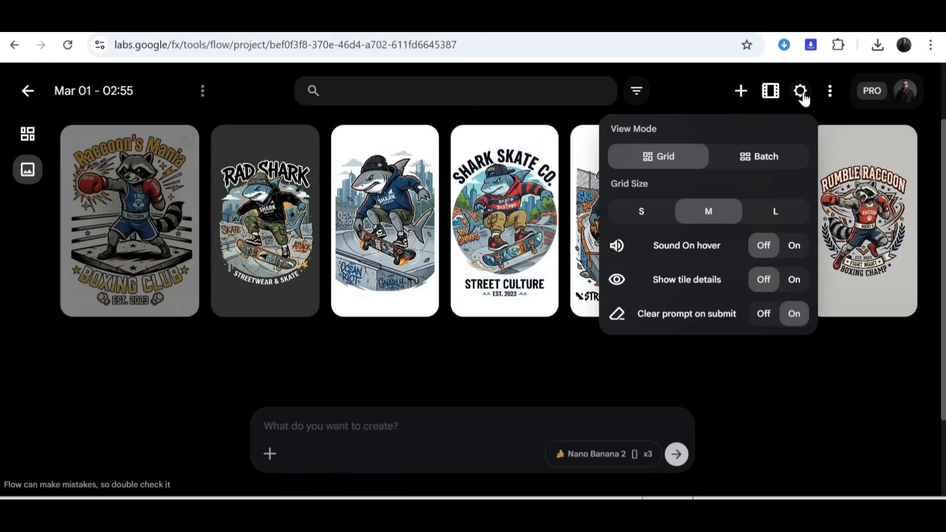
pyautogui.click(625, 359)
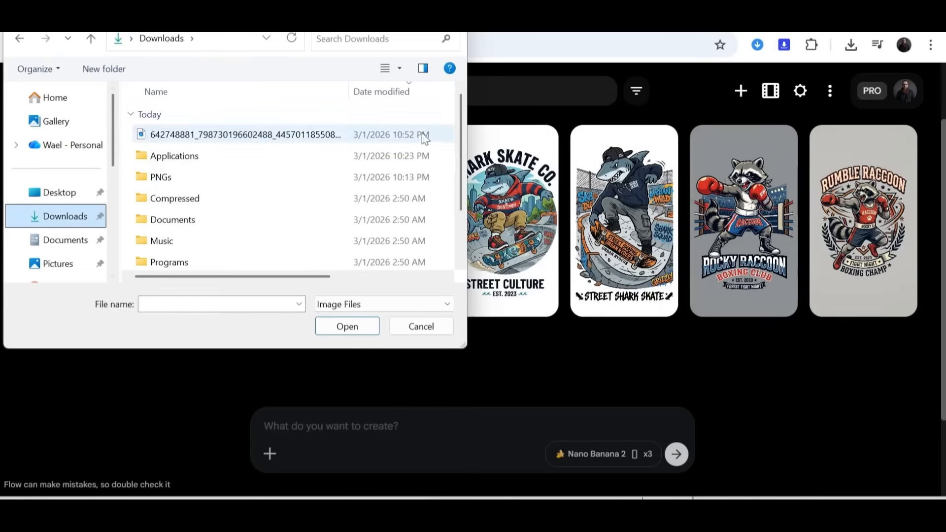
# Step: Upload the monkey photo from Downloads and prompt converting it to a vector-style Merch by amazon t-shirt design with upper text "TEAM PUNCH" in a nice bubbly font
pyautogui.doubleClick(265, 136)
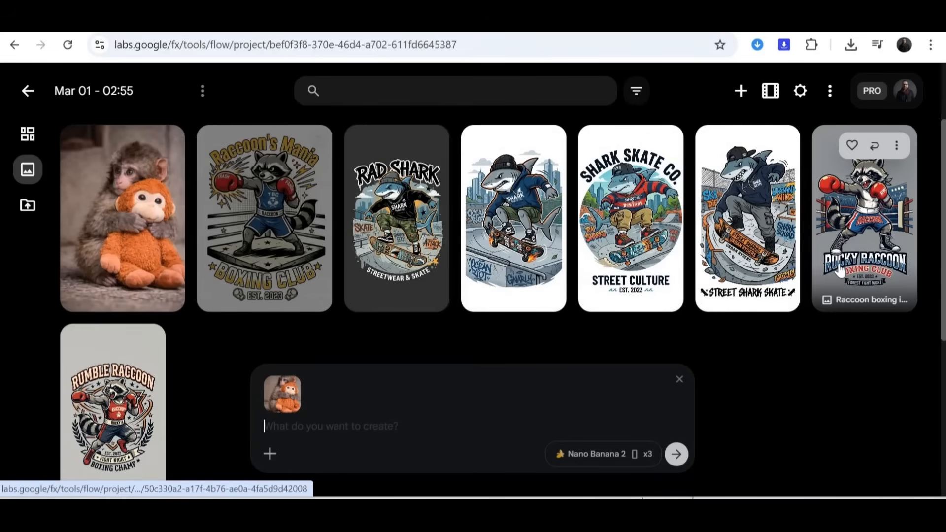
pyautogui.write('Convert this graphic to a t-shirt design, vector sty')
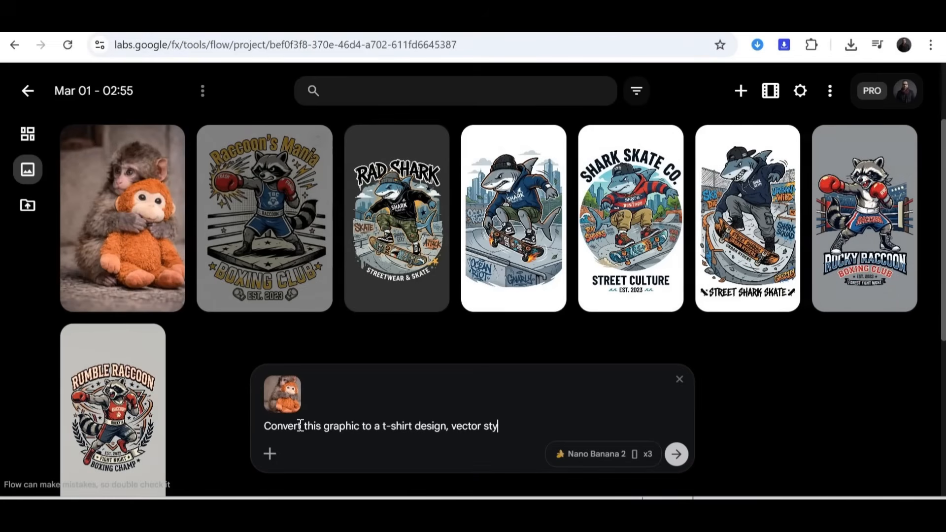
pyautogui.write('le, Merch by amazon, with an upper text "')
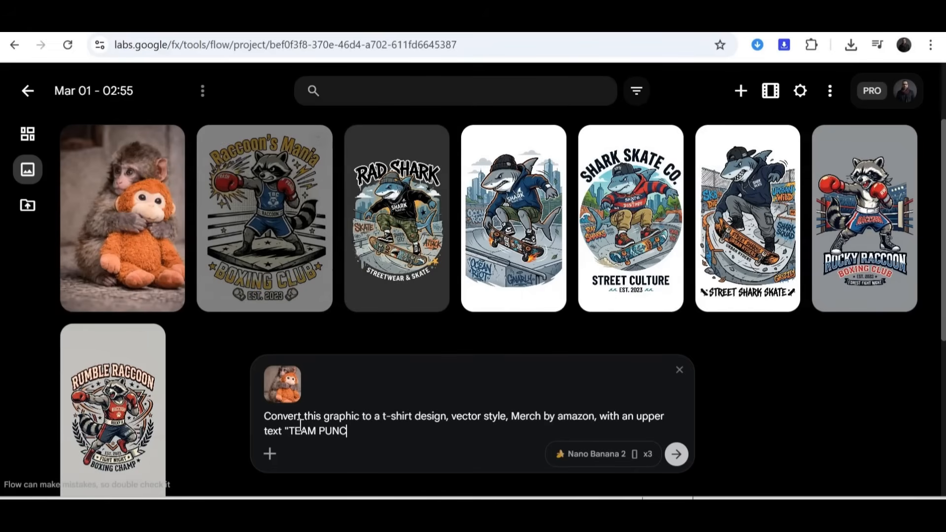
pyautogui.write('TEAM PUNC')
pyautogui.write('H" in ')
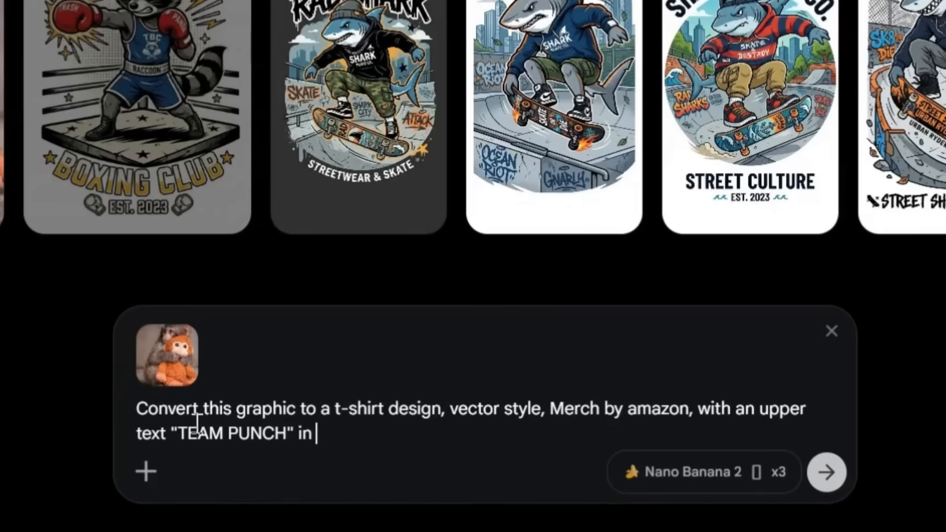
pyautogui.write('a nice ')
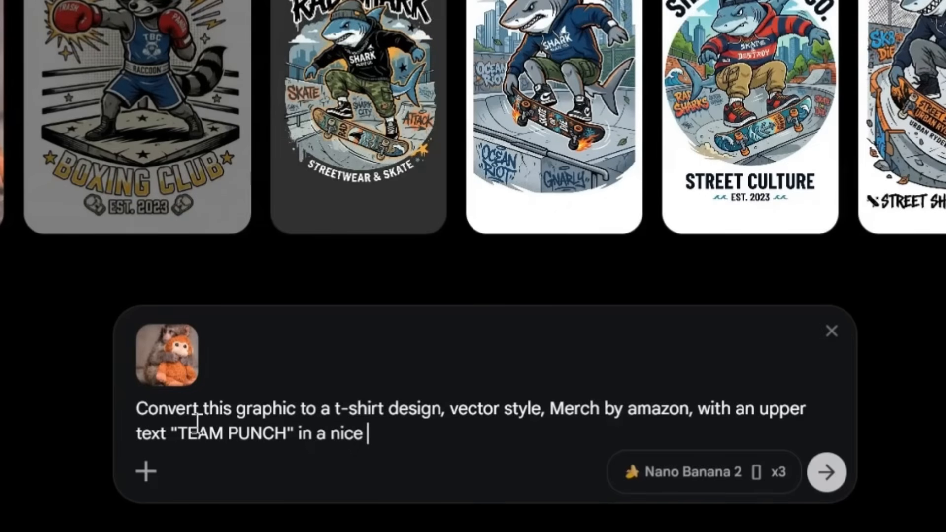
pyautogui.write('bubbly font')
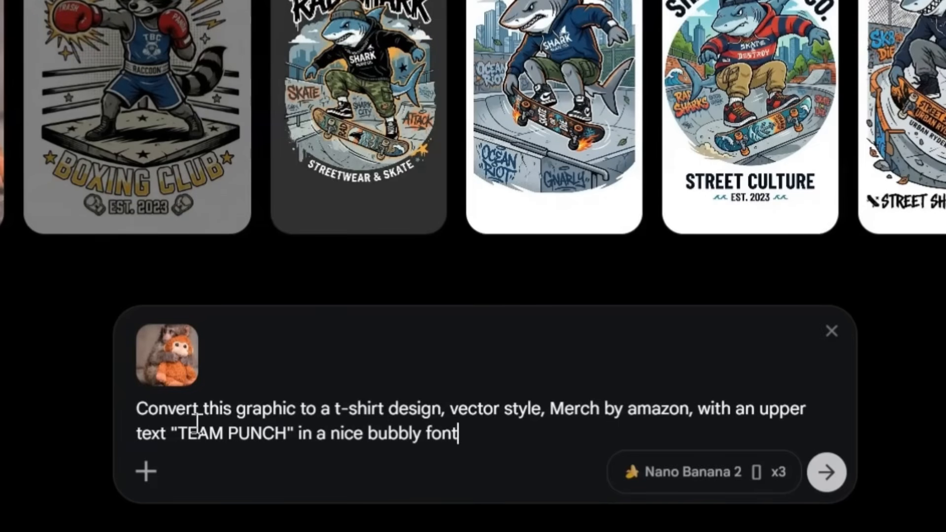
pyautogui.write(', and a bottom text "')
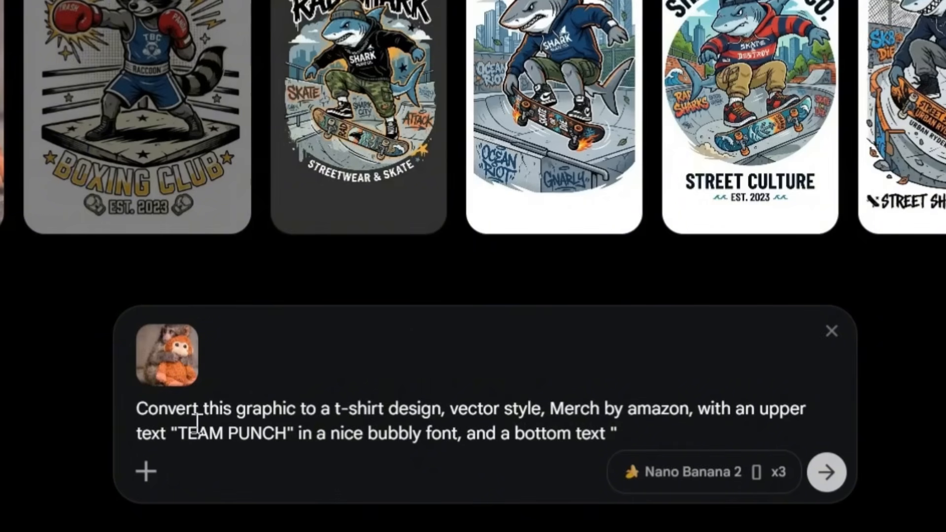
pyautogui.write('Keep Holding On" ')
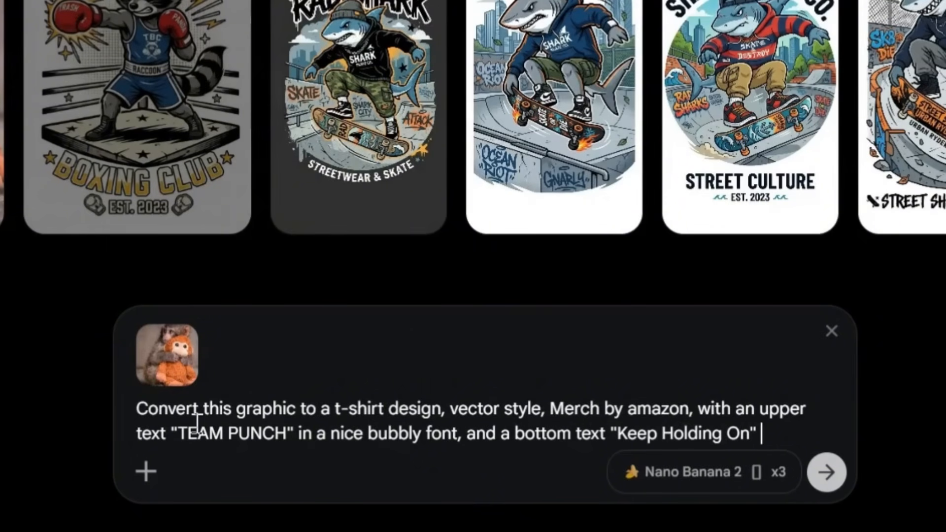
pyautogui.write('also in a cute bubb')
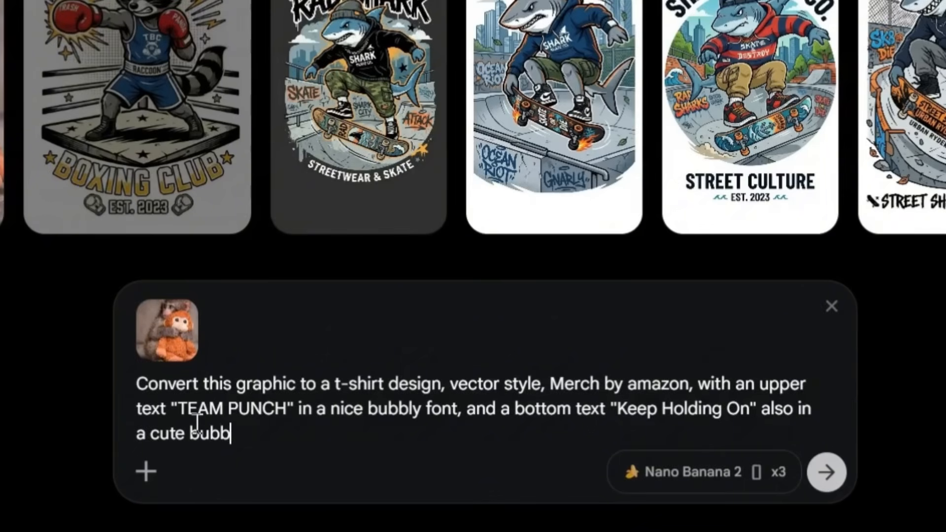
pyautogui.write('ly font. Make the text in yellow ')
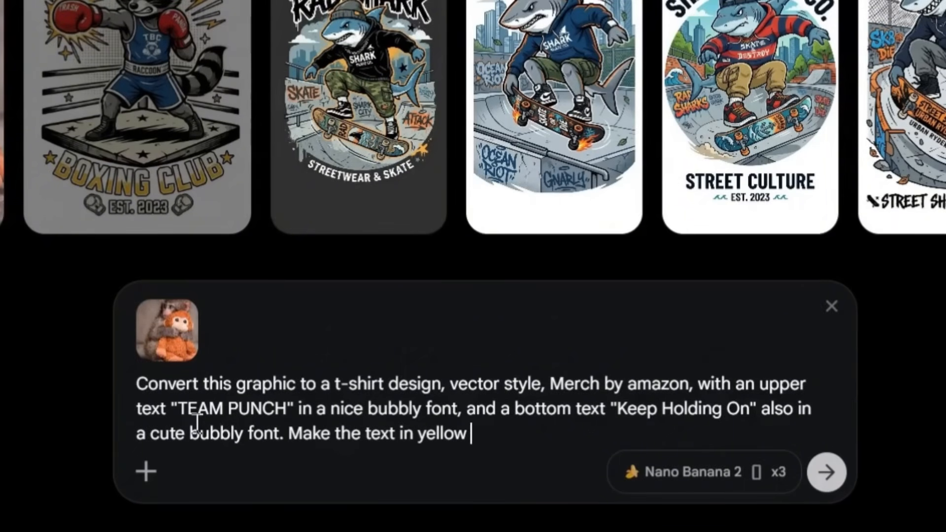
pyautogui.write('and the design')
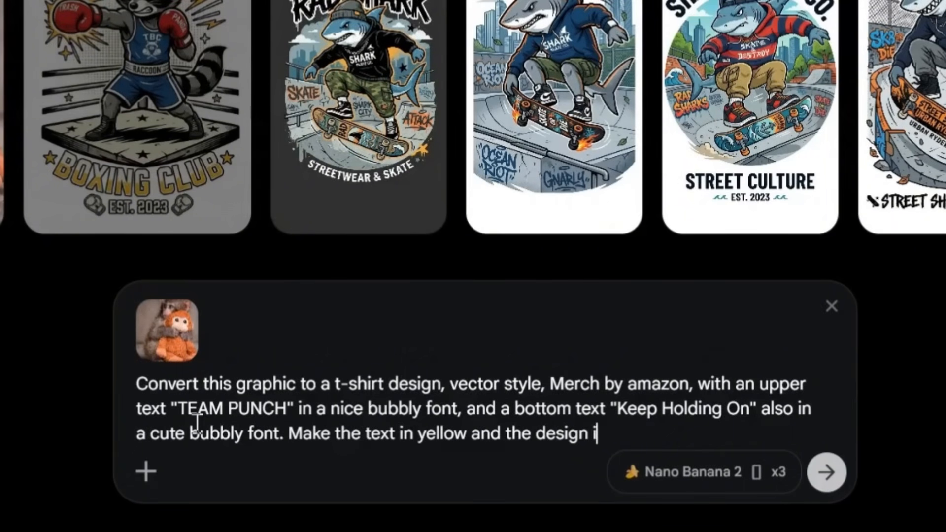
# Step: Extend the prompt with bottom text "Keep Holding On" in a cute bubbly font, yellow text and the design on a plain background
pyautogui.write('on a plain background')
# Step: Specify light green as the plain background colour in the prompt
pyautogui.click(671, 434)
pyautogui.write('chorme')
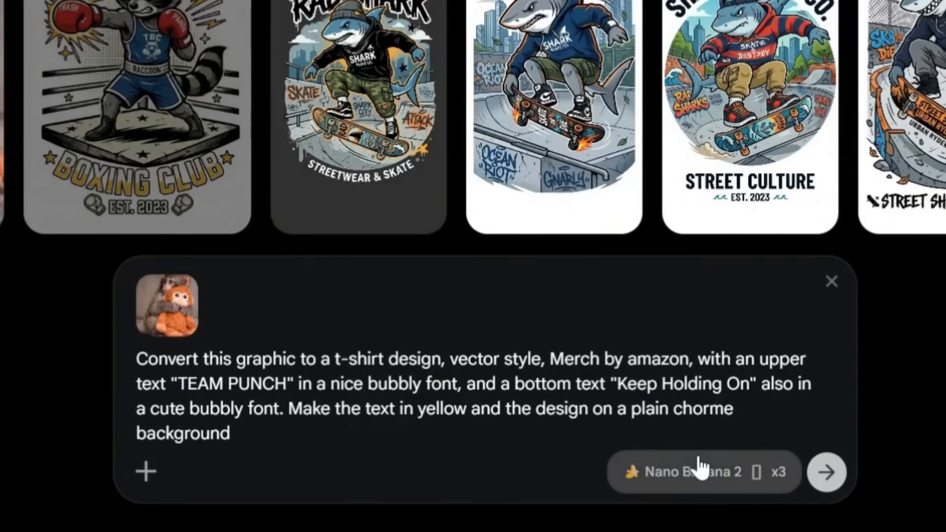
pyautogui.press('BackSpace')
pyautogui.press('BackSpace')
pyautogui.press('BackSpace')
pyautogui.press('BackSpace')
pyautogui.write('roma gree')
pyautogui.press('Left')
pyautogui.press('Left')
pyautogui.press('Left')
pyautogui.press('Left')
pyautogui.press('BackSpace')
pyautogui.press('BackSpace')
pyautogui.press('BackSpace')
pyautogui.press('BackSpace')
pyautogui.press('BackSpace')
pyautogui.press('BackSpace')
pyautogui.press('BackSpace')
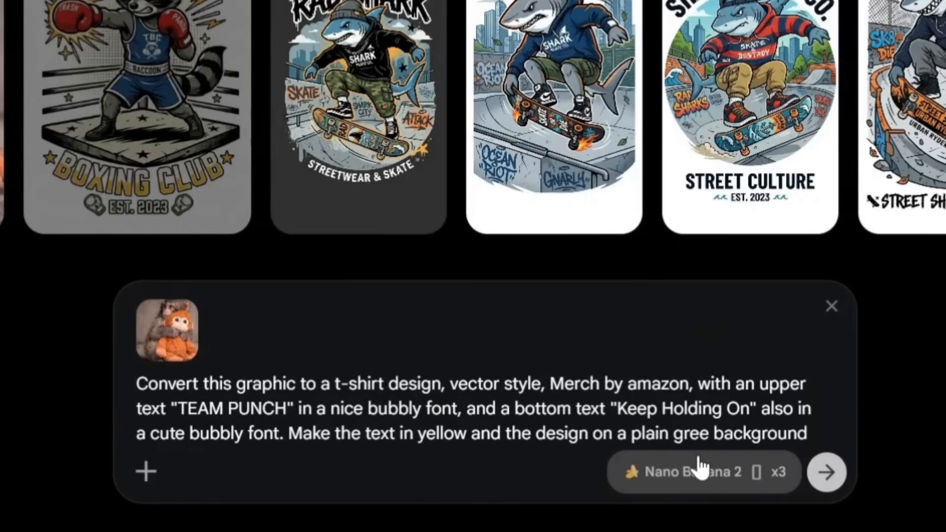
pyautogui.write('light')
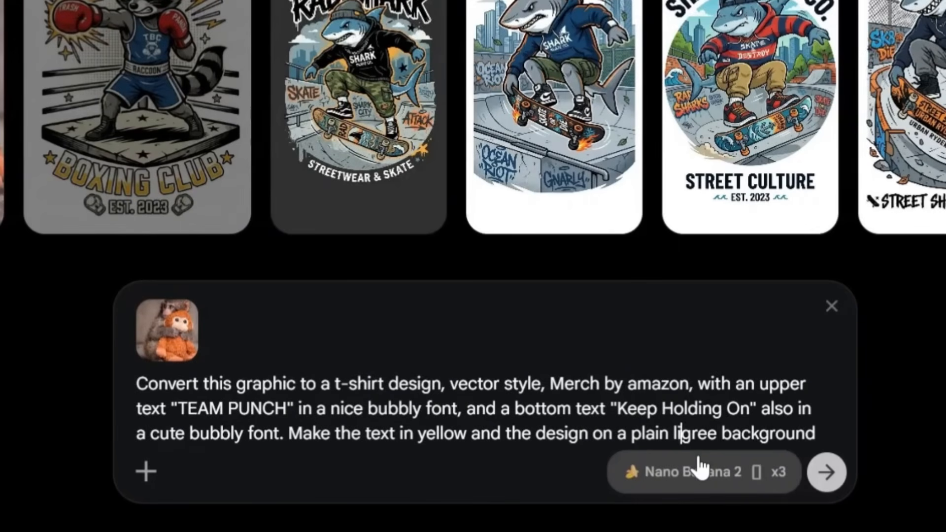
pyautogui.press('Right')
pyautogui.press('Right')
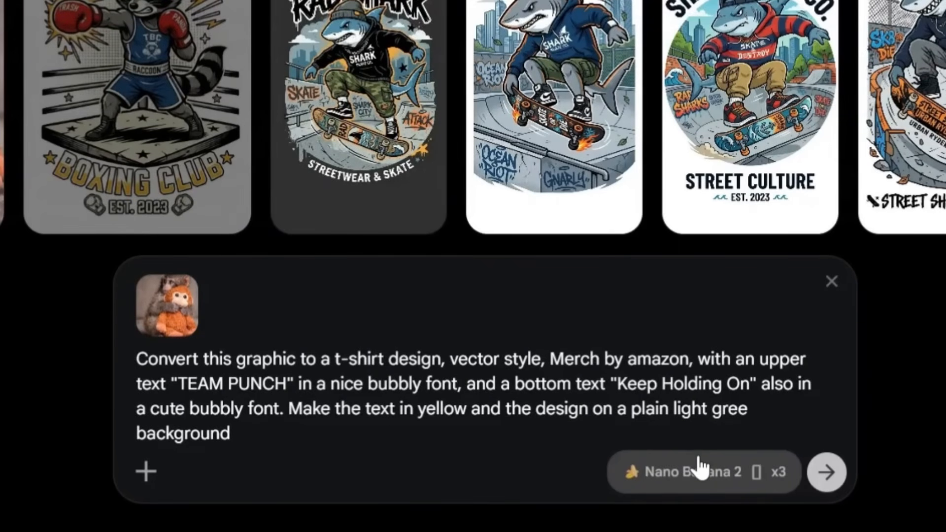
# Step: Set the output count to x4, keep Nano Banana 2 in portrait format, and generate the Team Punch designs
pyautogui.click(700, 467)
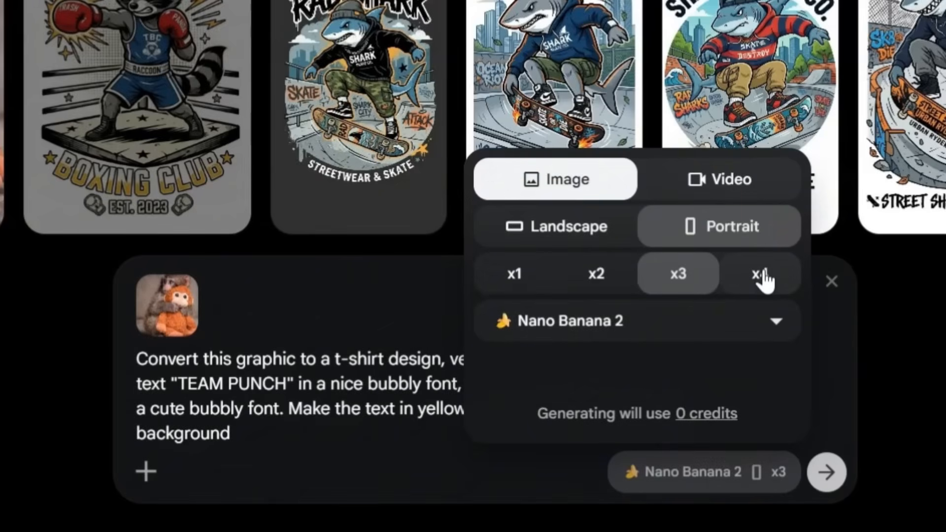
pyautogui.click(754, 275)
pyautogui.click(761, 323)
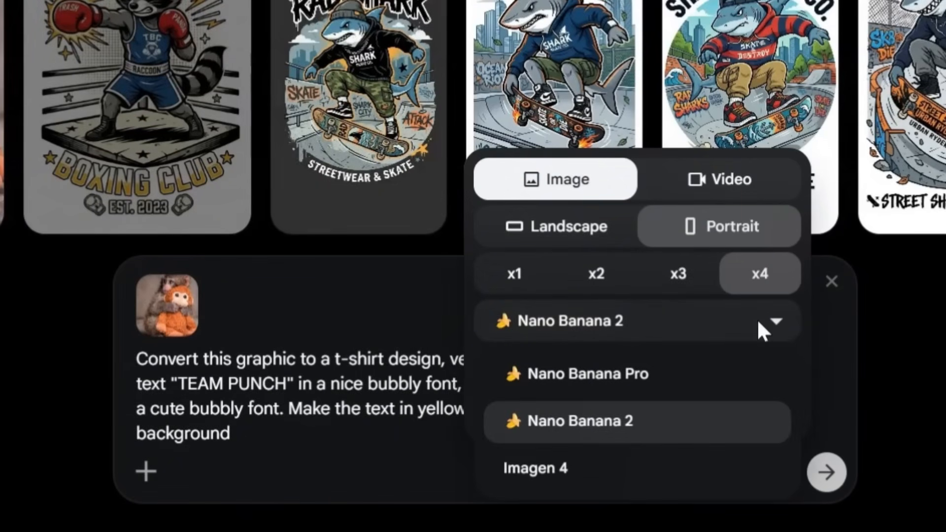
pyautogui.click(761, 325)
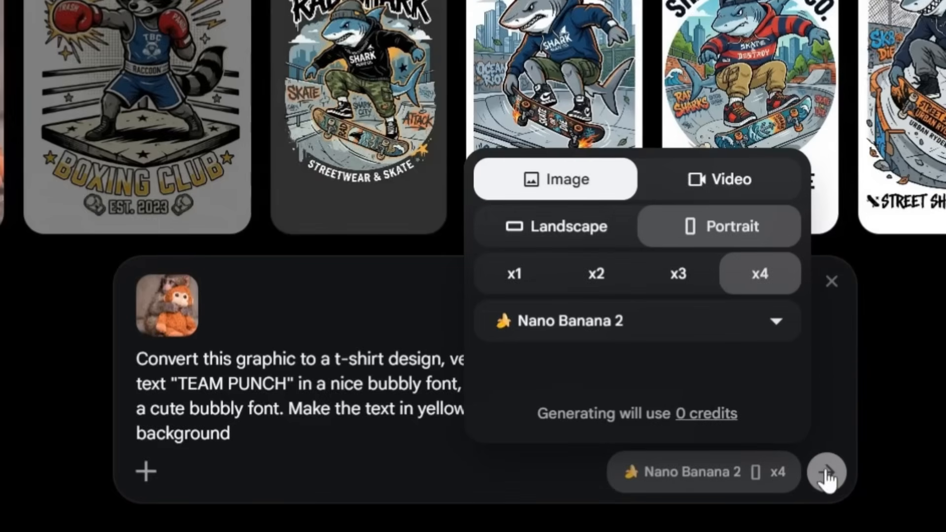
pyautogui.click(827, 474)
pyautogui.click(828, 474)
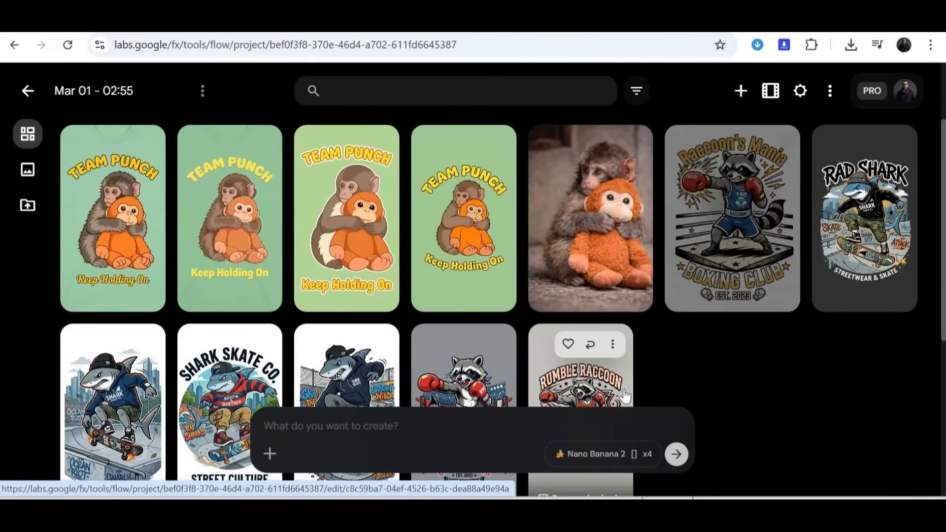
# Step: Open the first Team Punch design and request design elements like cute stars around the graphic, with no t-shirt mockup
pyautogui.click(128, 229)
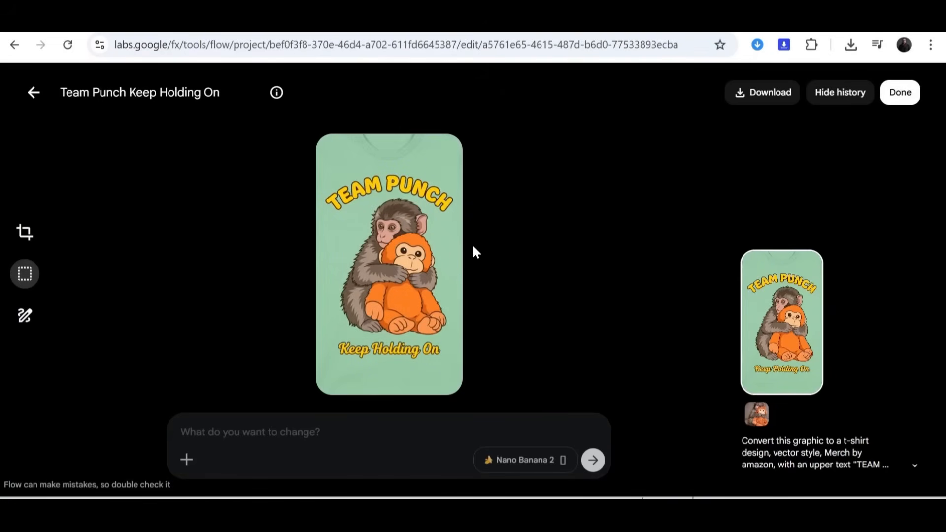
pyautogui.moveTo(789, 315)
pyautogui.write('add some ')
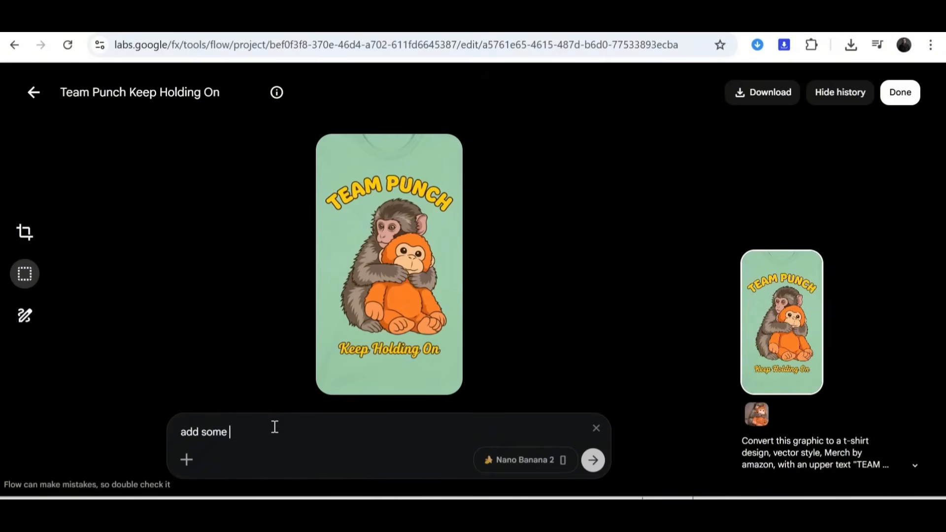
pyautogui.write('design elements like cute stars around')
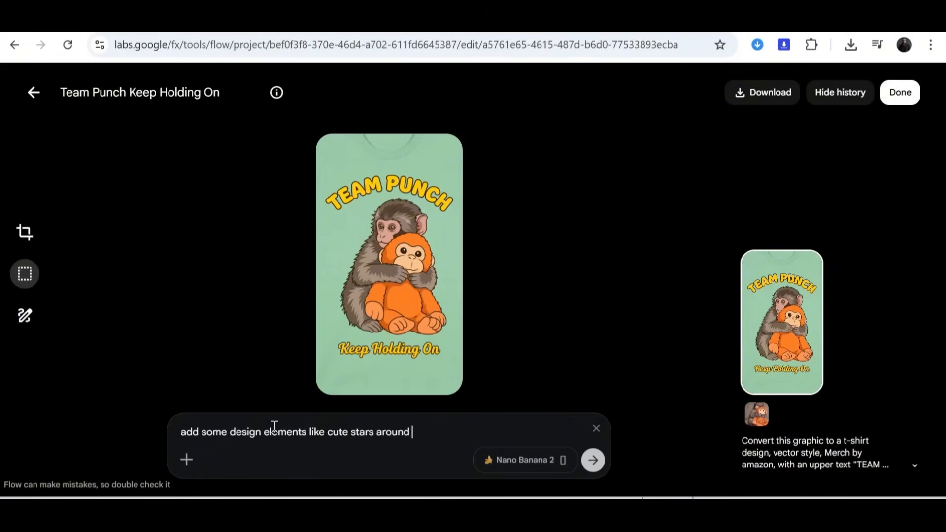
pyautogui.press('BackSpace')
pyautogui.press('BackSpace')
pyautogui.write('the graphic, no')
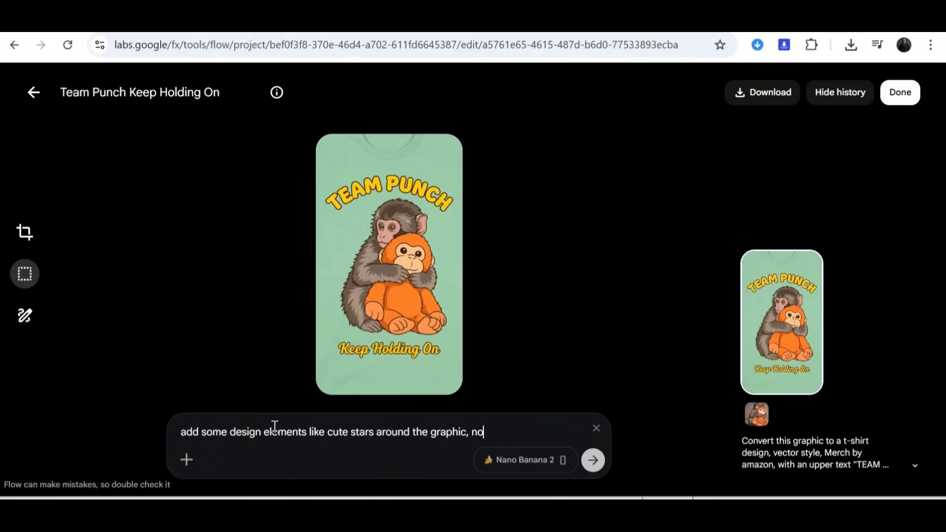
pyautogui.write(' t-shirt mockup')
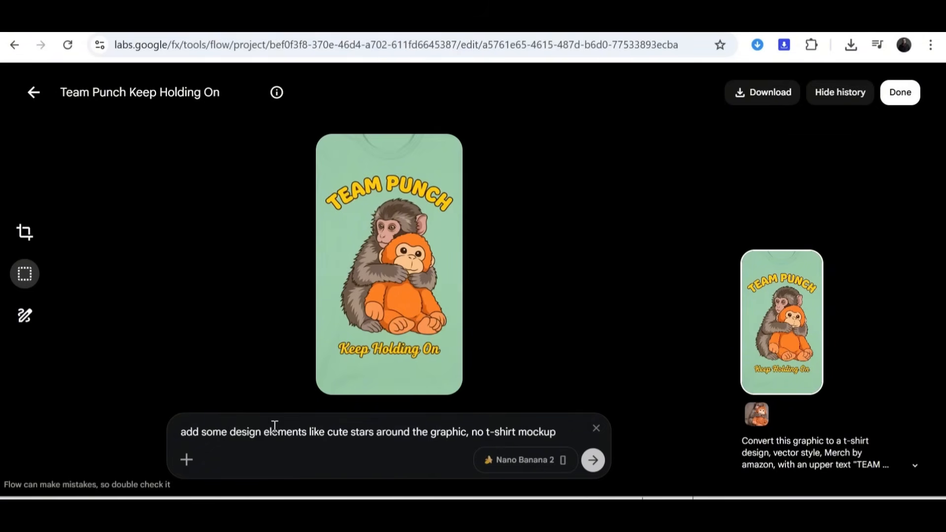
pyautogui.click(595, 461)
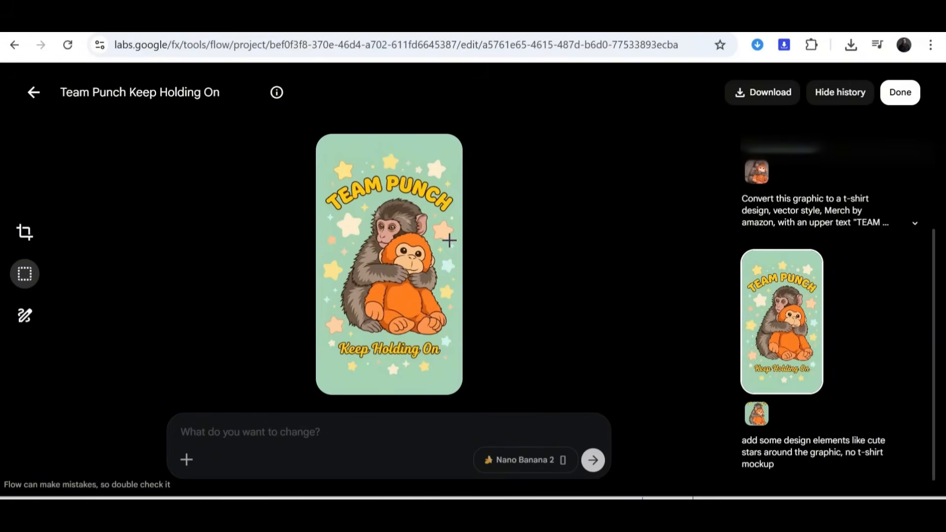
# Step: Download the starred Team Punch design at the 2K upscaled size
pyautogui.click(808, 273)
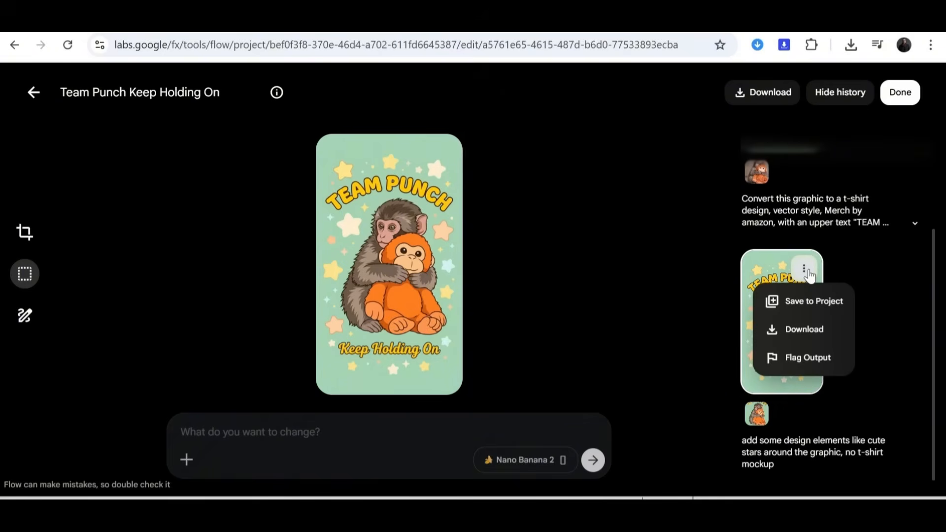
pyautogui.click(803, 336)
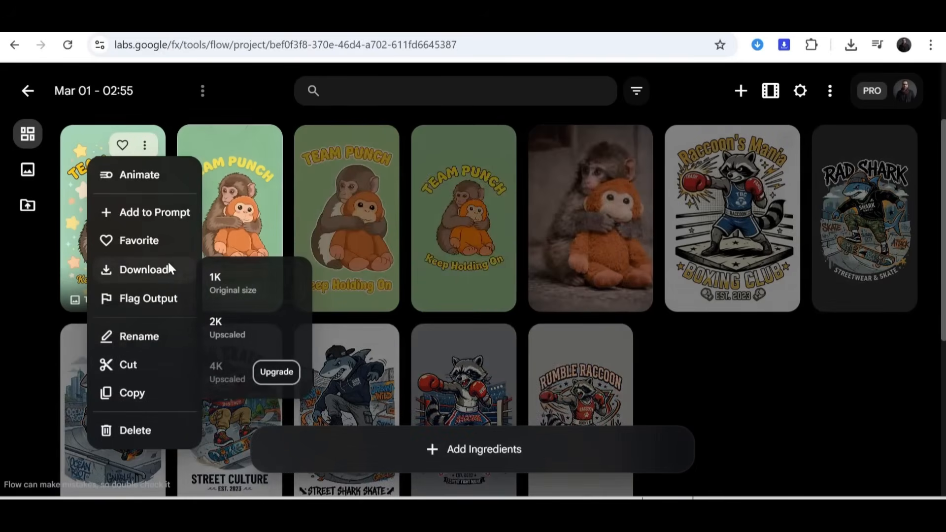
pyautogui.click(228, 326)
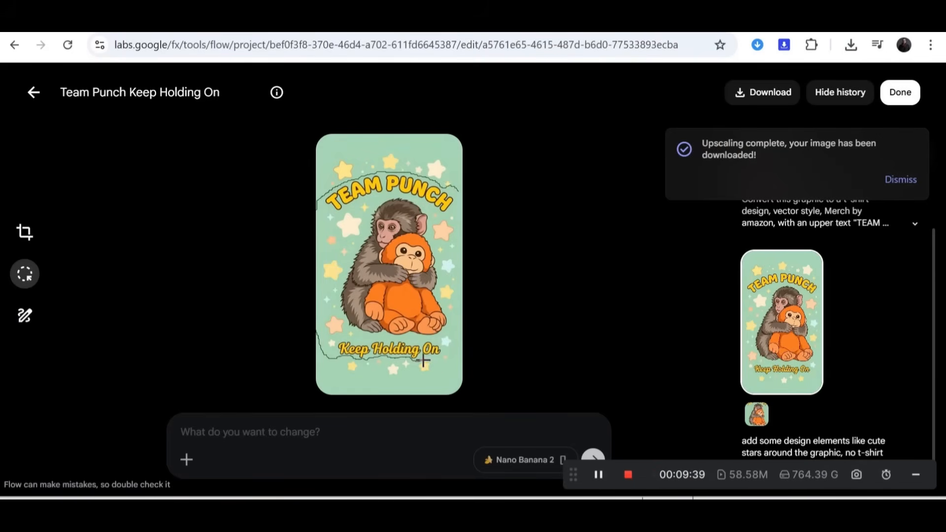
# Step: Try to crop the Team Punch design by selecting the artwork area and requesting "crop the selected part"
pyautogui.moveTo(423, 360)
pyautogui.mouseDown()
pyautogui.moveTo(475, 281)
pyautogui.moveTo(456, 190)
pyautogui.mouseUp()
pyautogui.write('add the sele')
pyautogui.press('Return')
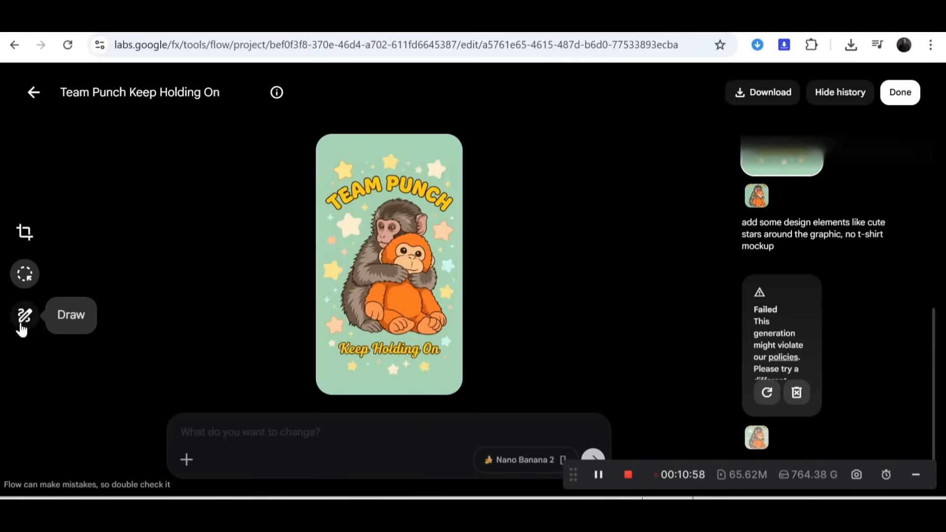
# Step: Crop the starred Team Punch design with a freeform frame, trimming the areas above the upper text and below the bottom text
pyautogui.click(24, 233)
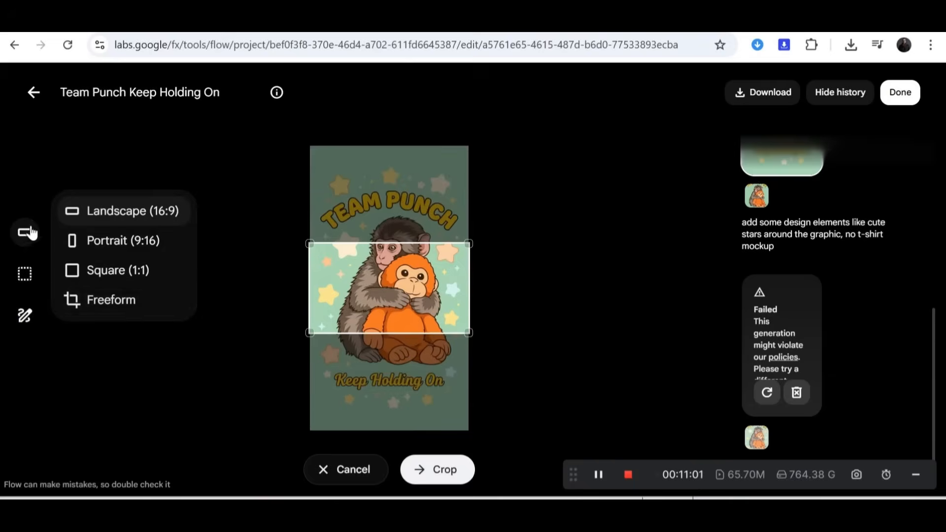
pyautogui.click(143, 309)
pyautogui.moveTo(396, 147); pyautogui.dragTo(397, 188)
pyautogui.moveTo(396, 432); pyautogui.dragTo(390, 393)
pyautogui.click(445, 471)
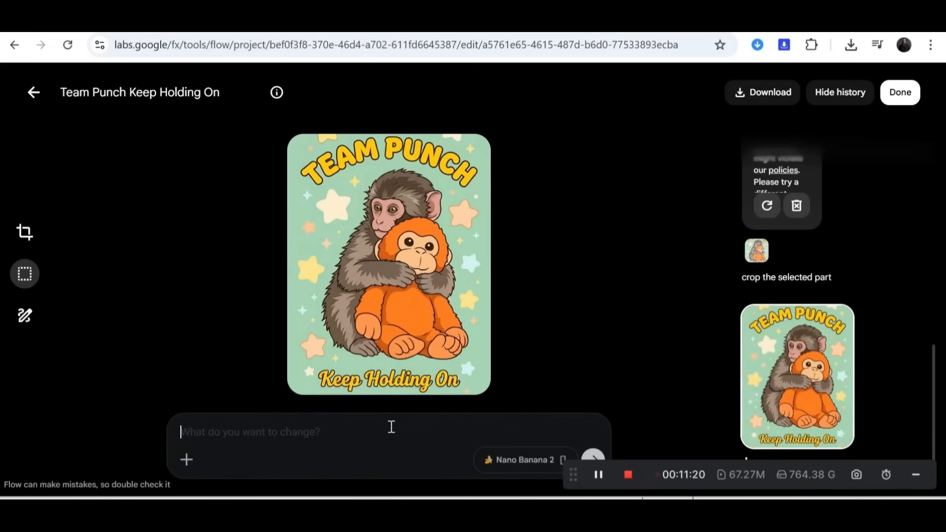
# Step: Request removing any stars above the upper text and below the bottom text of the cropped design, keeping everything else as is
pyautogui.write('remov')
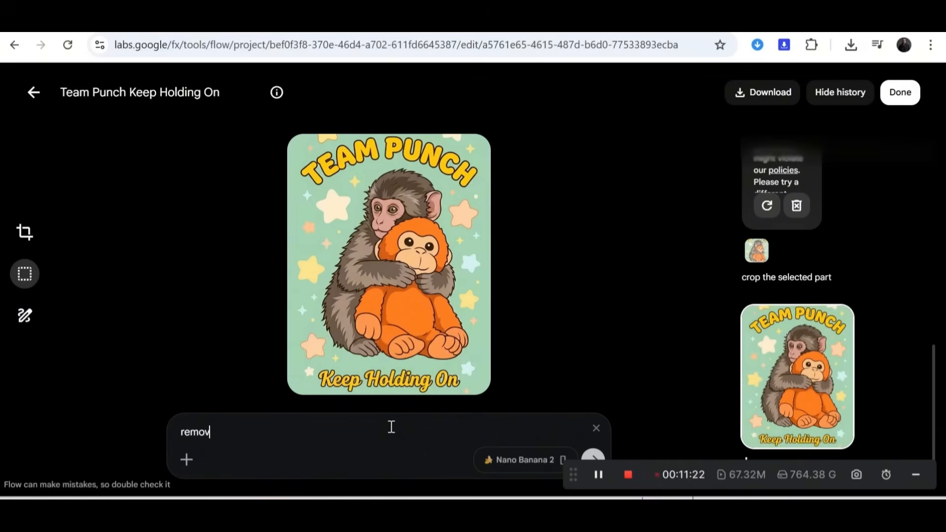
pyautogui.write('e any stars above the upper text and remove any starts below the lo')
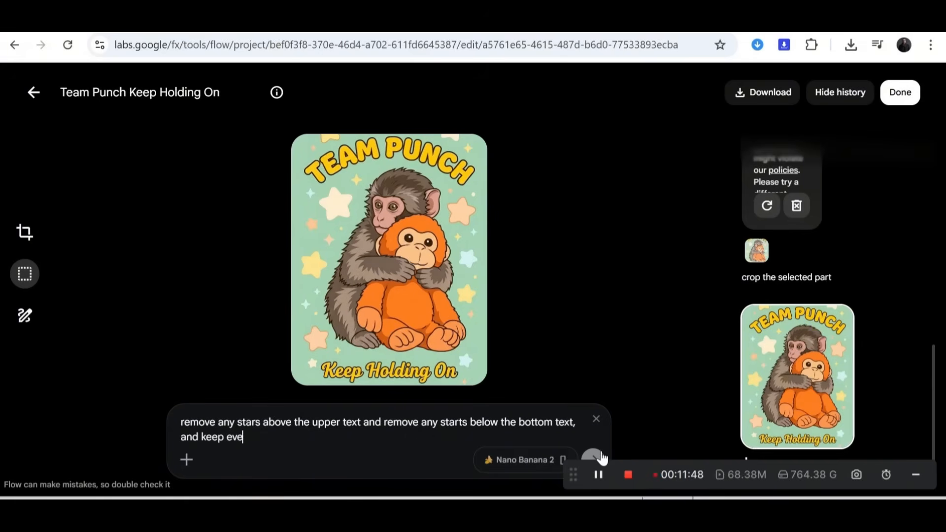
pyautogui.write('rything else as ')
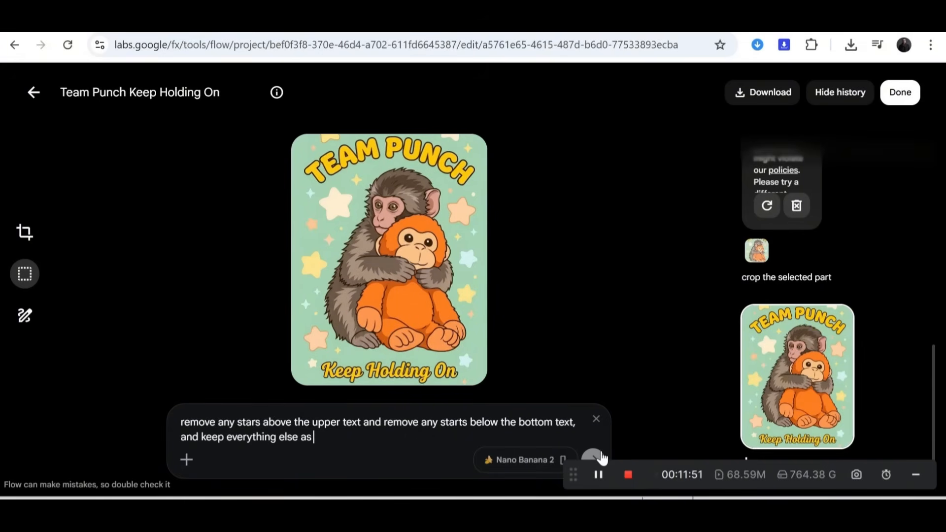
pyautogui.write('is')
pyautogui.click(597, 456)
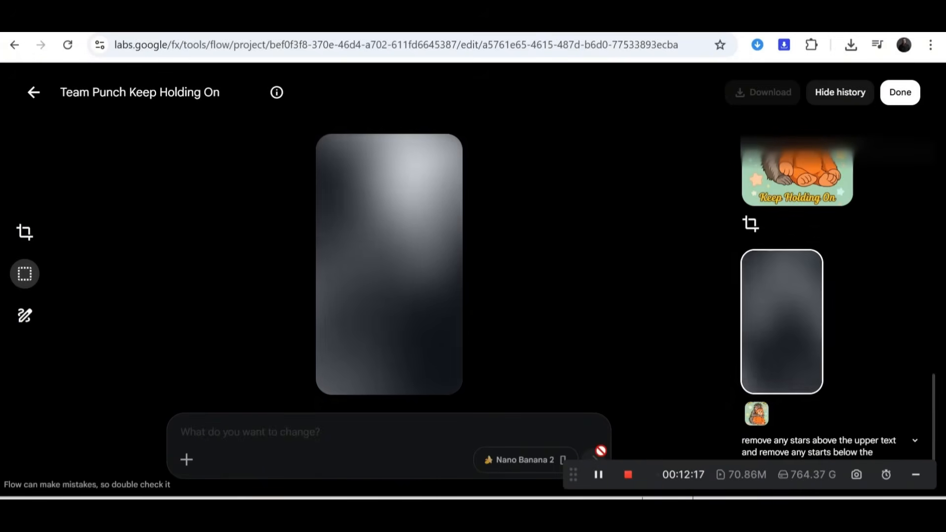
# Step: Request an edit of the Team Punch design with the prompt "place the design on a black t-shirt mockup"
pyautogui.write('p')
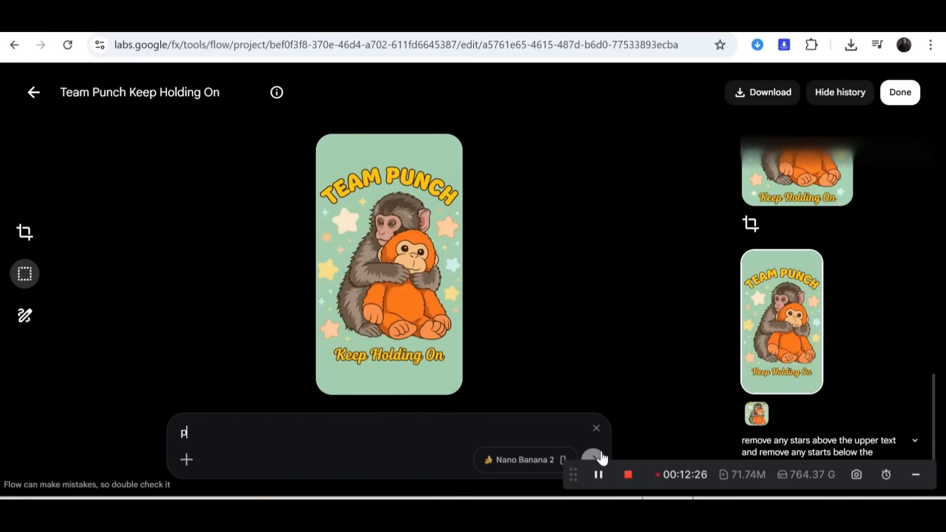
pyautogui.write('lace the d')
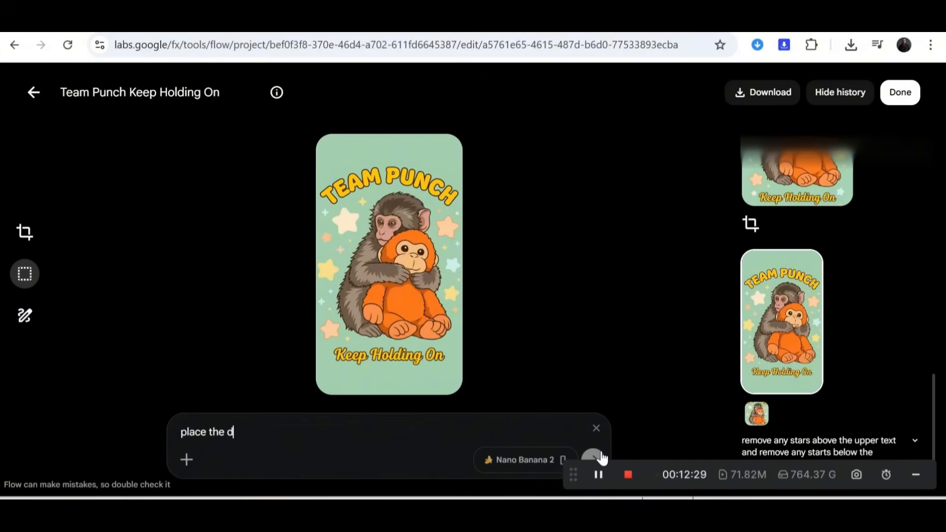
pyautogui.write('esign on a black t-shirt mockup')
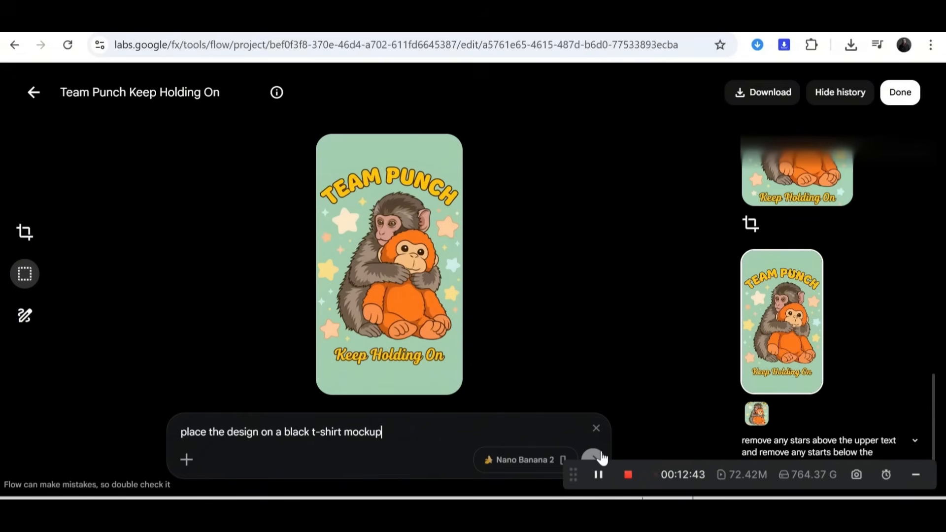
pyautogui.click(601, 453)
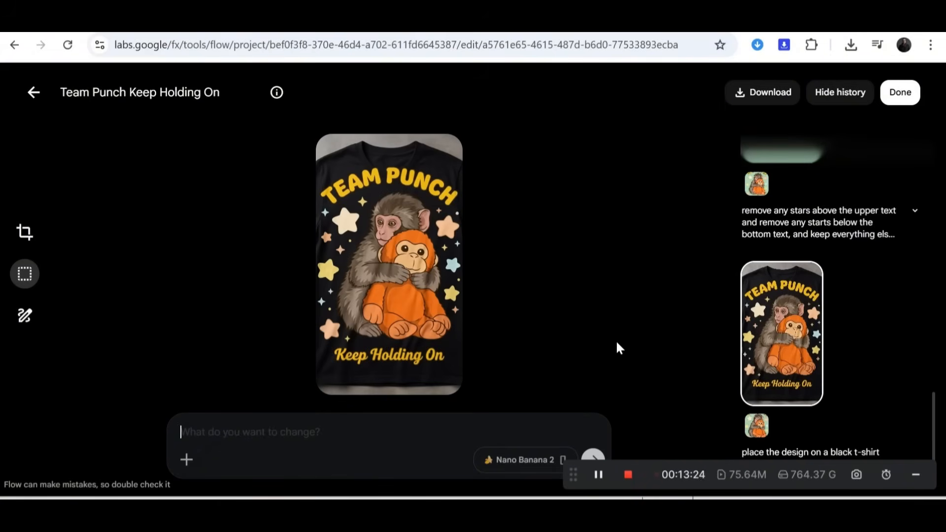
# Step: Return to the green Team Punch version with the outer stars removed and download it as a JPEG to the Downloads folder
pyautogui.scroll(3, 759, 271)
pyautogui.scroll(2, 788, 306)
pyautogui.click(792, 339)
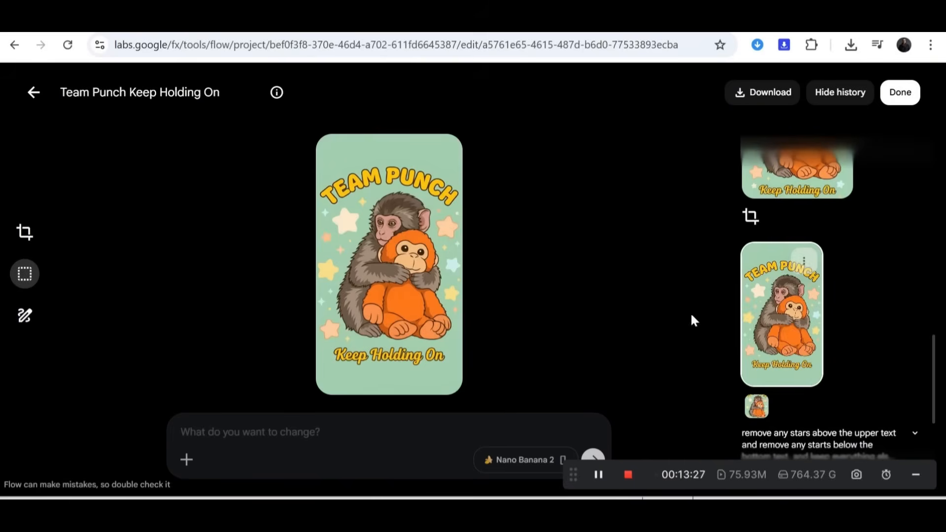
pyautogui.click(803, 262)
pyautogui.click(813, 323)
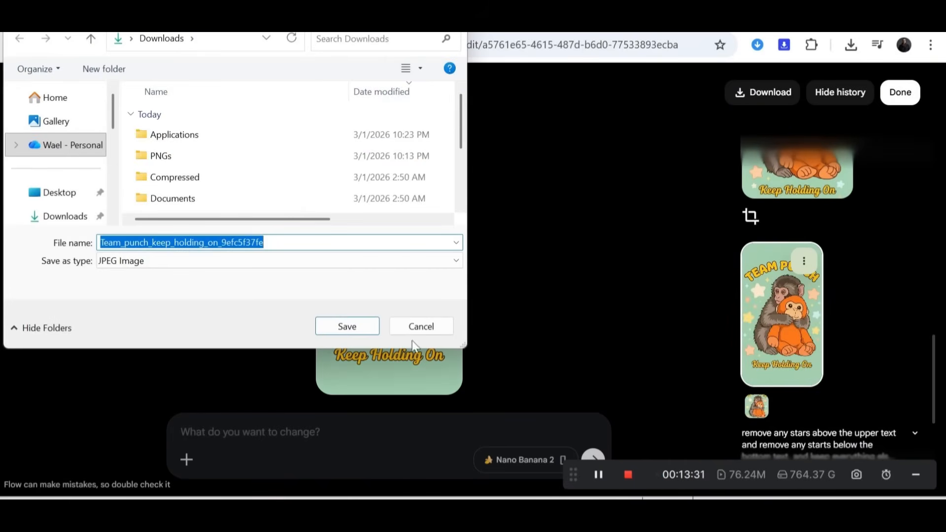
pyautogui.click(355, 327)
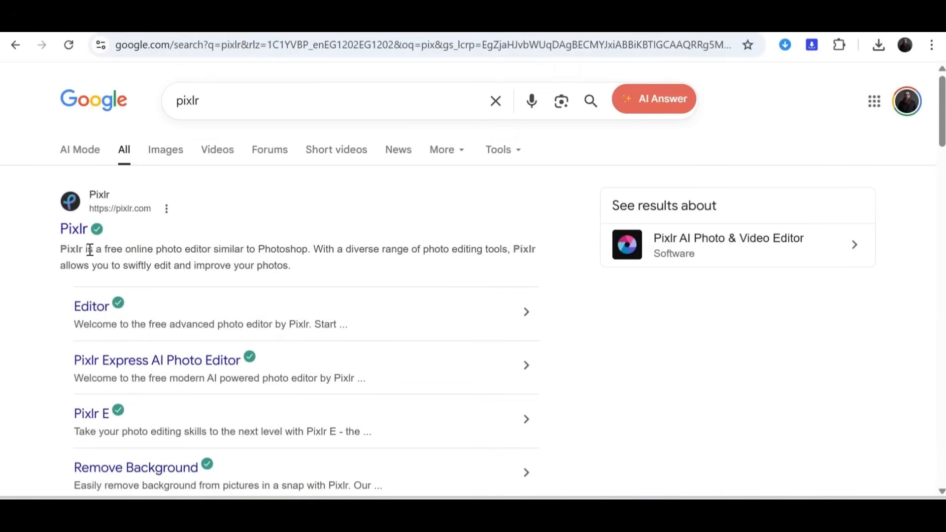
# Step: Switch to Pixlr's AI Photo Editor and open the raccoon boxing design, pre-resized to Full HD (1072 x 1920)
pyautogui.click(76, 233)
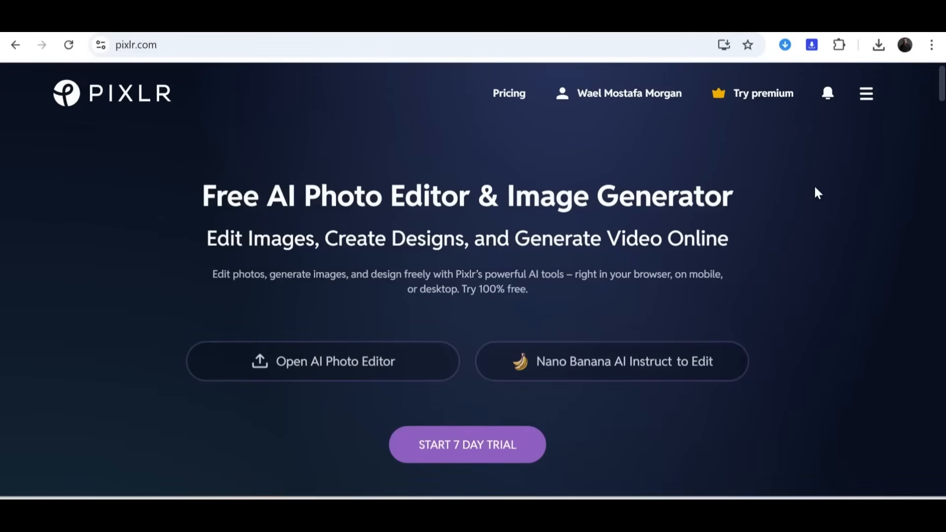
pyautogui.click(373, 361)
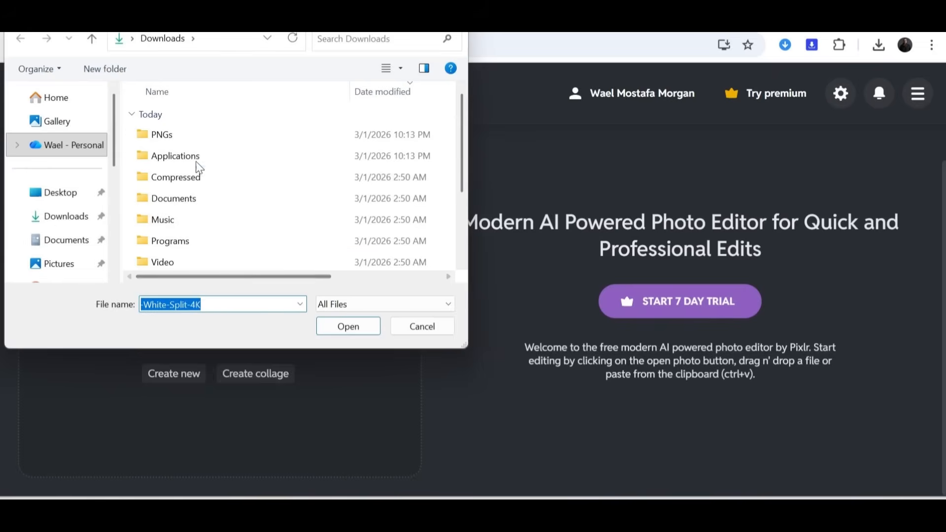
pyautogui.click(194, 142)
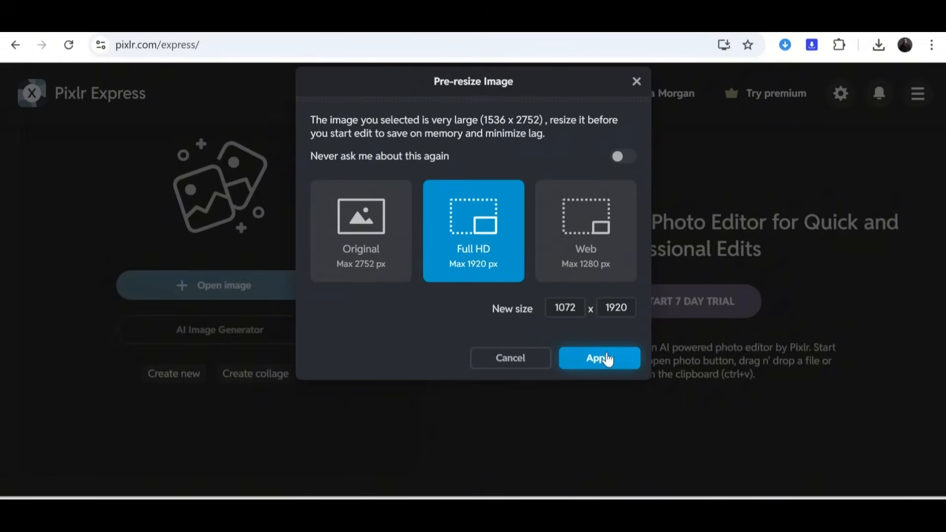
pyautogui.click(608, 359)
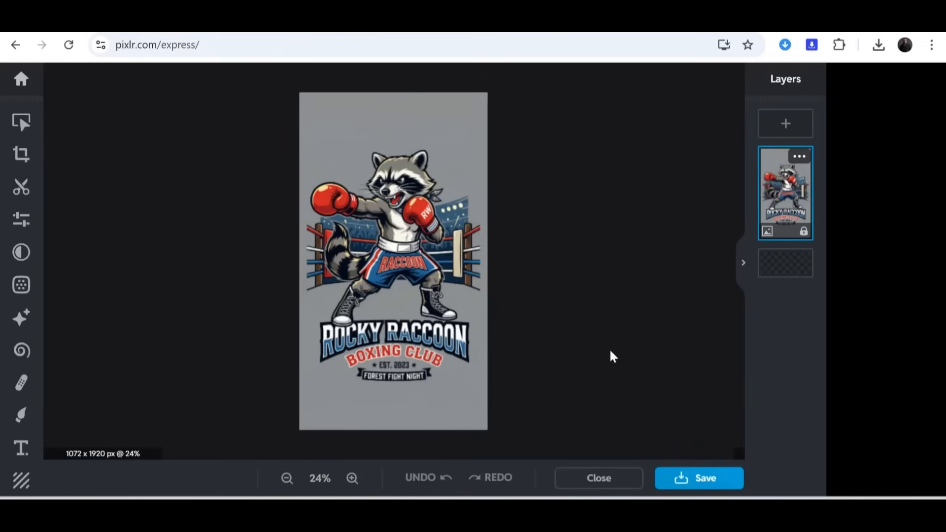
# Step: Remove the grey background around the raccoon artwork and lettering using Magic Cutout in Remove mode
pyautogui.scroll(1, 416, 273)
pyautogui.scroll(1, 439, 280)
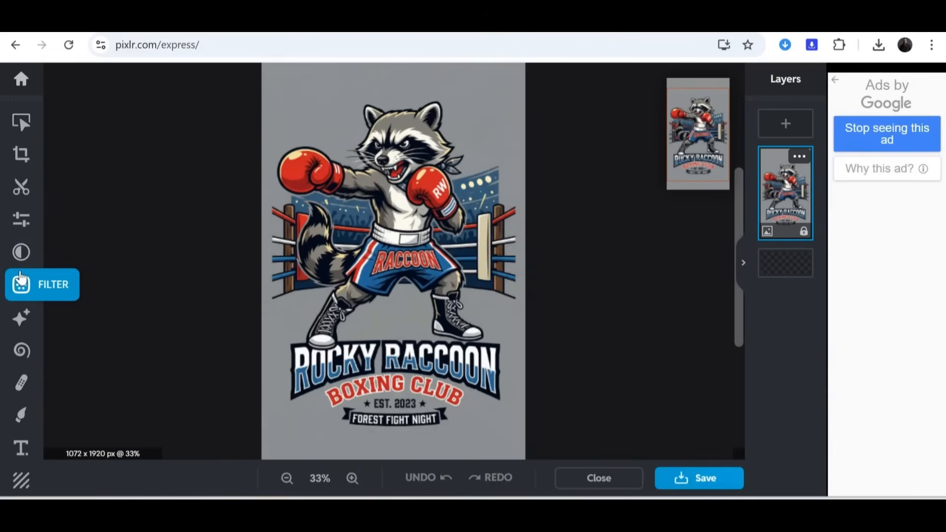
pyautogui.click(21, 190)
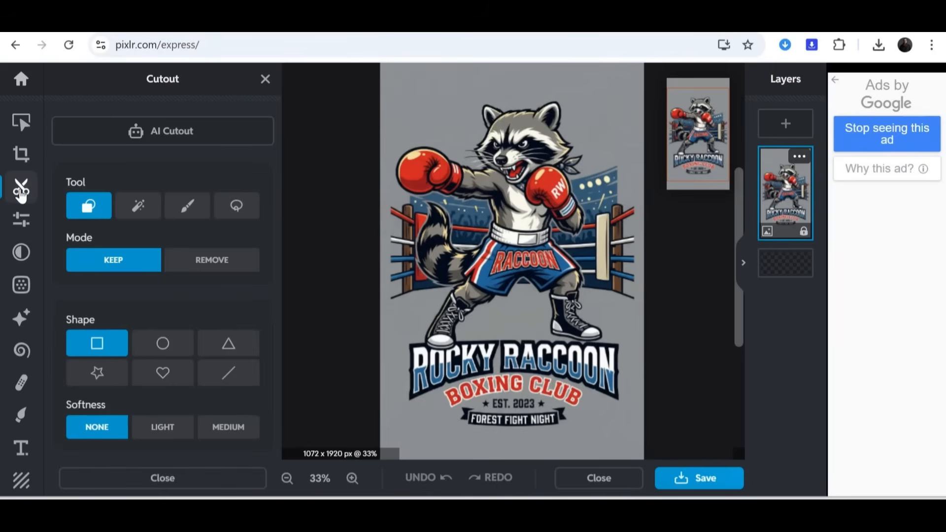
pyautogui.click(138, 207)
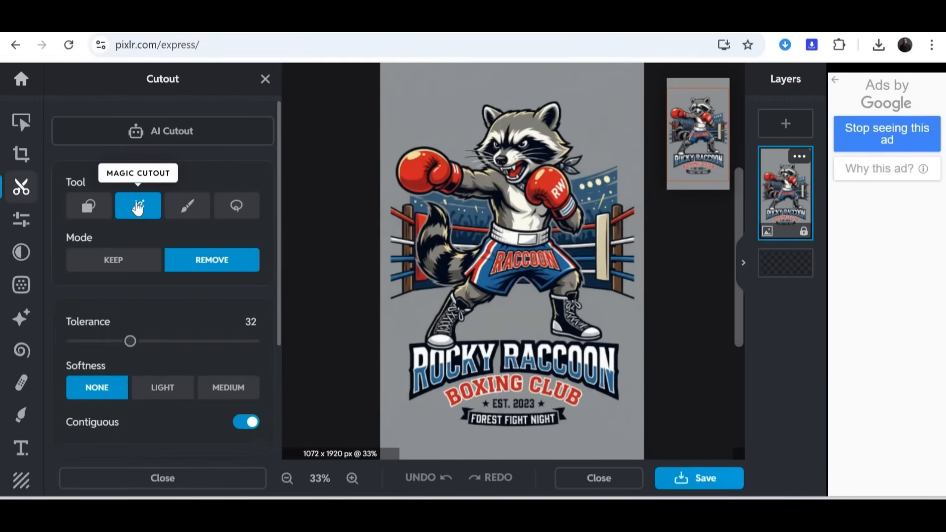
pyautogui.click(399, 122)
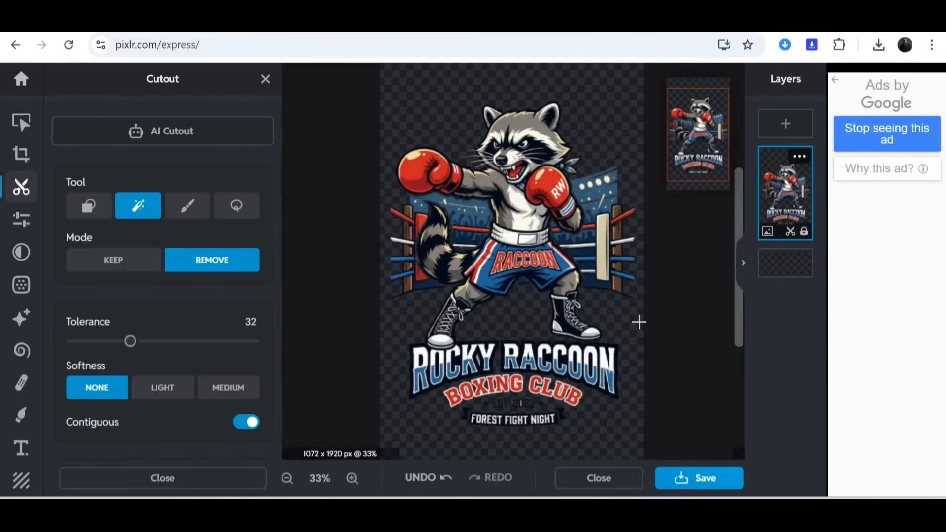
# Step: Examine the raccoon cutout up close for leftover background around the boots, lettering, boxing ring and head
pyautogui.click(352, 478)
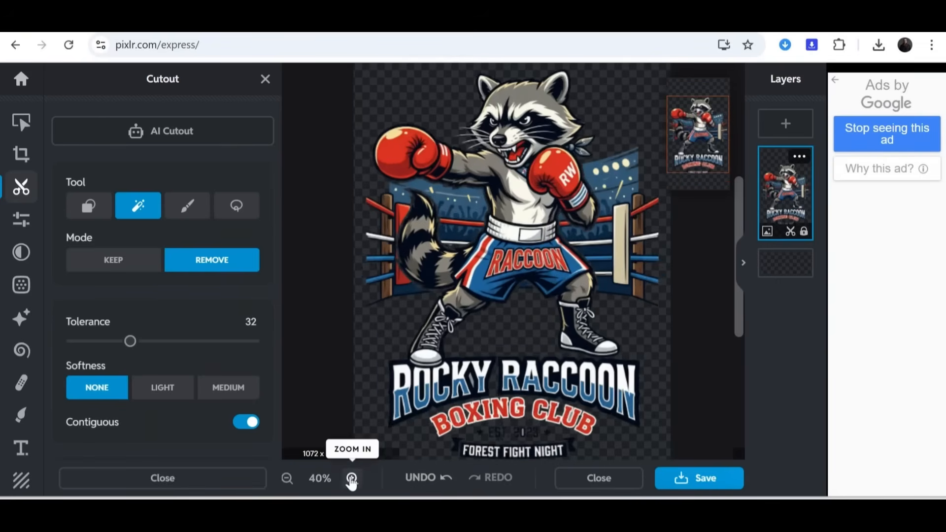
pyautogui.scroll(3, 715, 392)
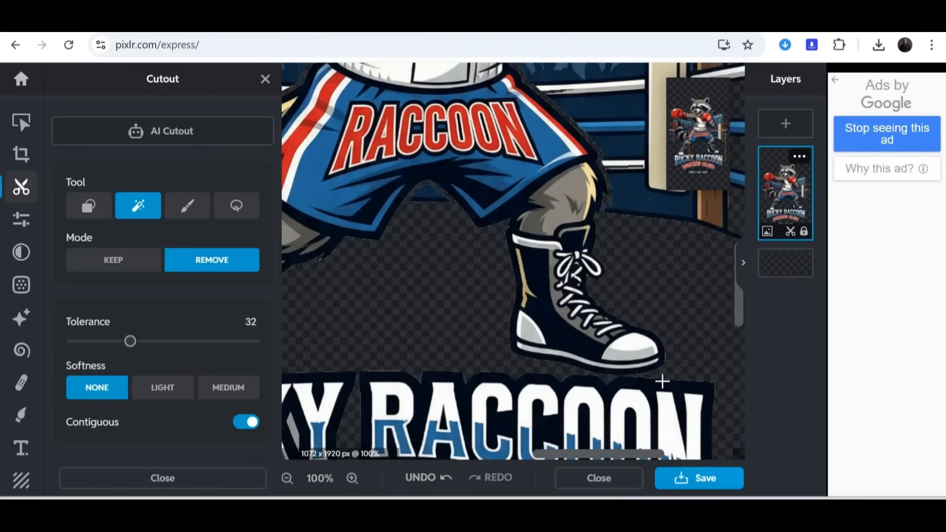
pyautogui.scroll(-3, 642, 380)
pyautogui.scroll(-3, 575, 345)
pyautogui.scroll(4, 575, 317)
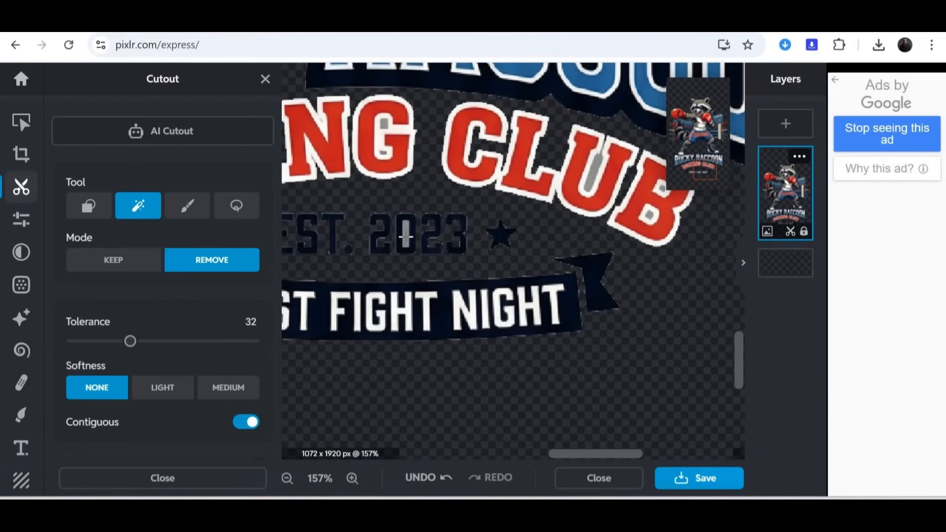
pyautogui.scroll(-5, 609, 271)
pyautogui.scroll(6, 459, 373)
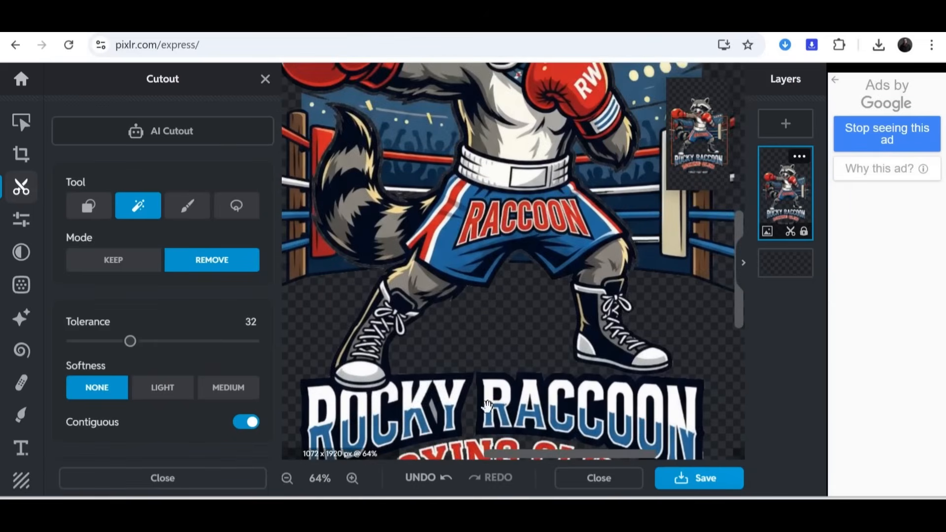
pyautogui.scroll(2, 459, 374)
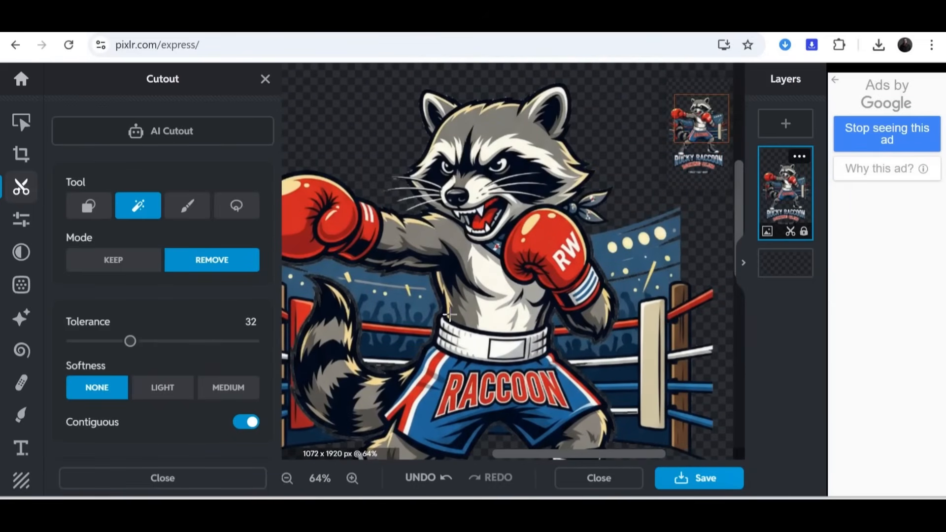
pyautogui.click(20, 218)
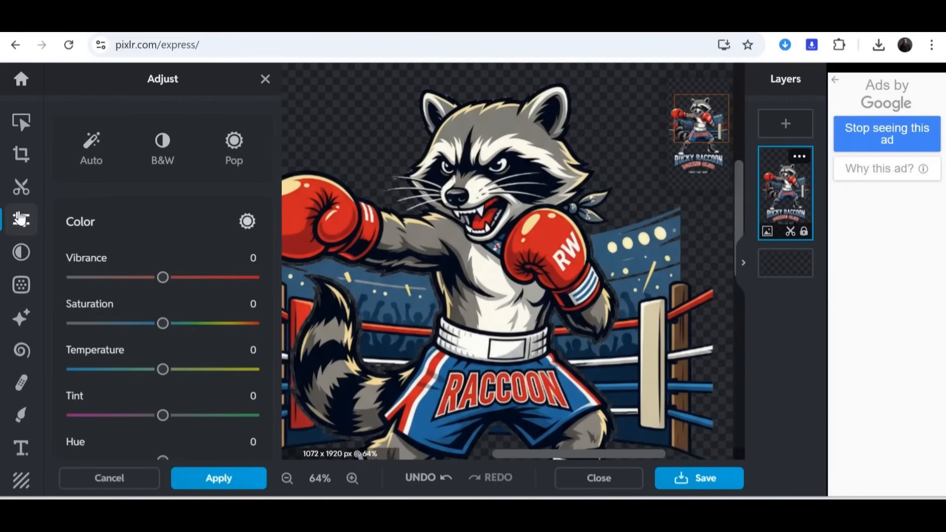
pyautogui.scroll(-2, 553, 279)
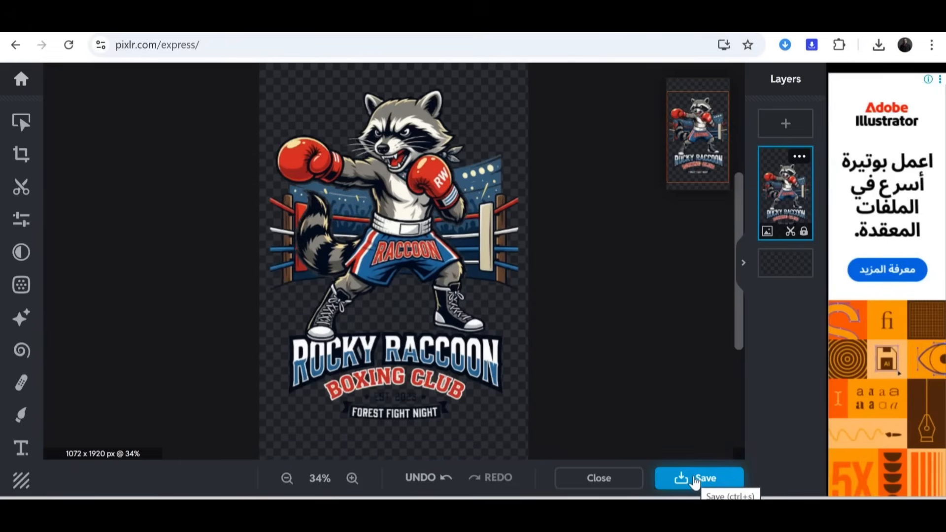
# Step: Save the cutout as a transparent PNG named "A_tshirt_design_of_a_raccoon_boxing_wearing_boxing_delpmaspu (1)" and dismiss the premium offer
pyautogui.click(695, 481)
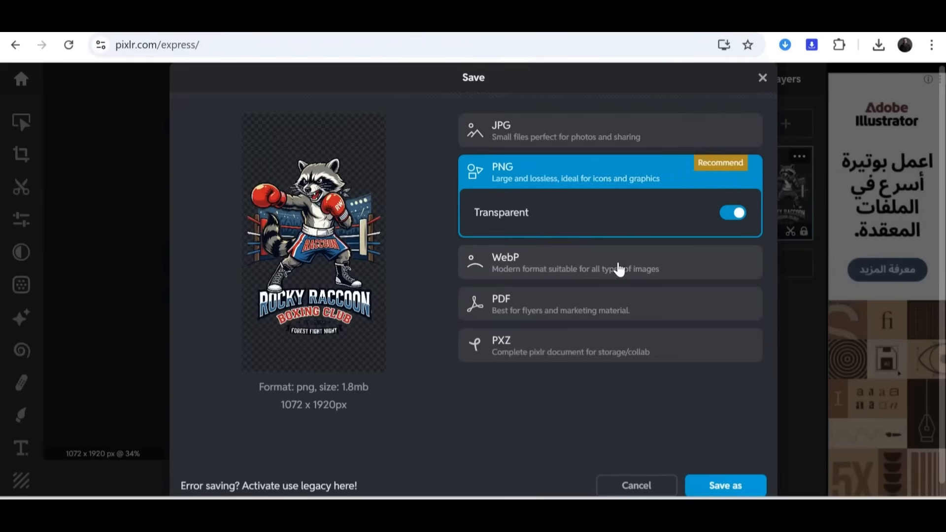
pyautogui.click(729, 487)
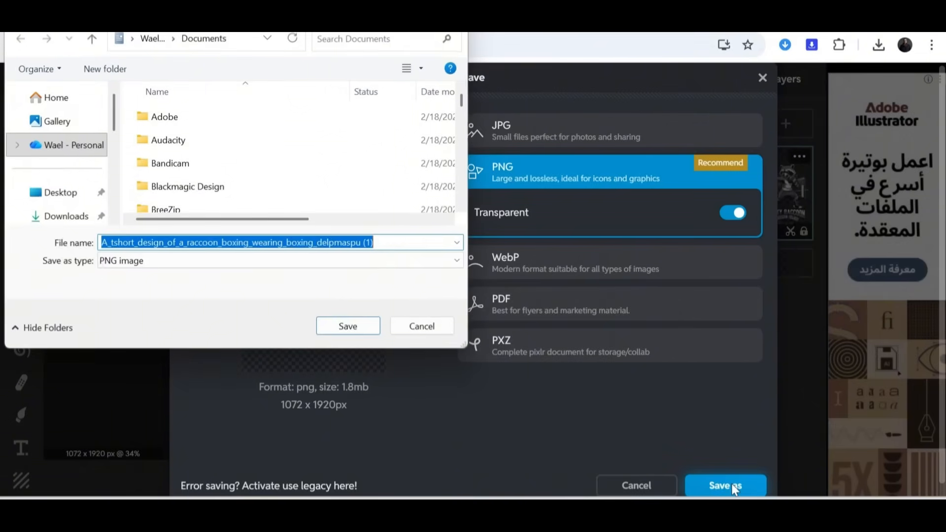
pyautogui.click(129, 245)
pyautogui.press('BackSpace')
pyautogui.write('i')
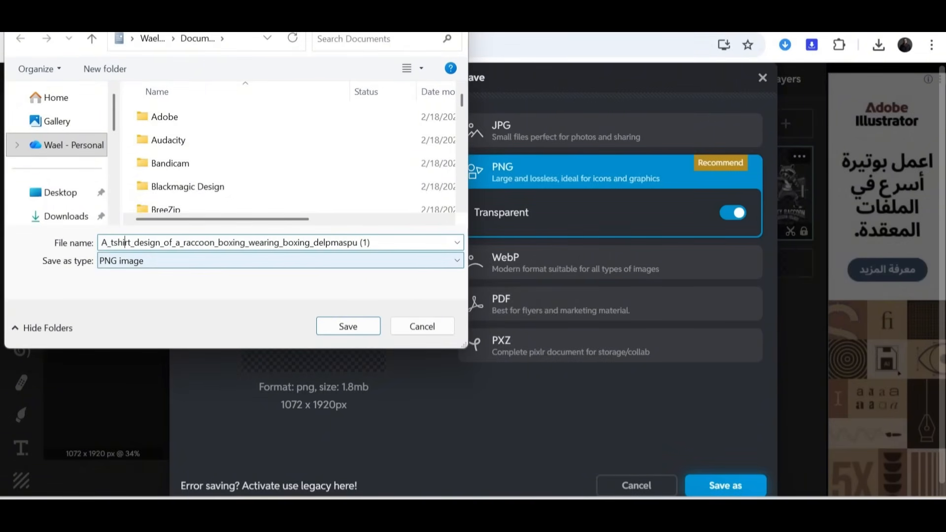
pyautogui.click(348, 326)
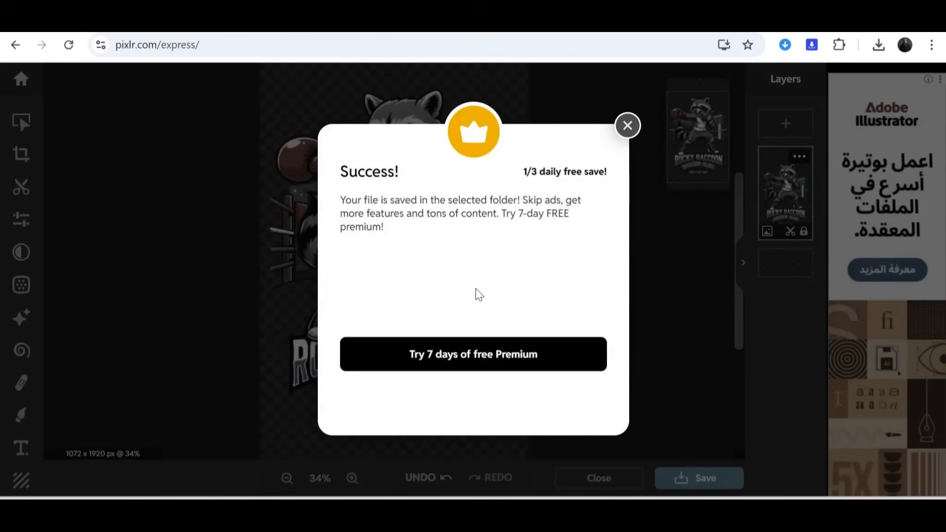
pyautogui.click(627, 126)
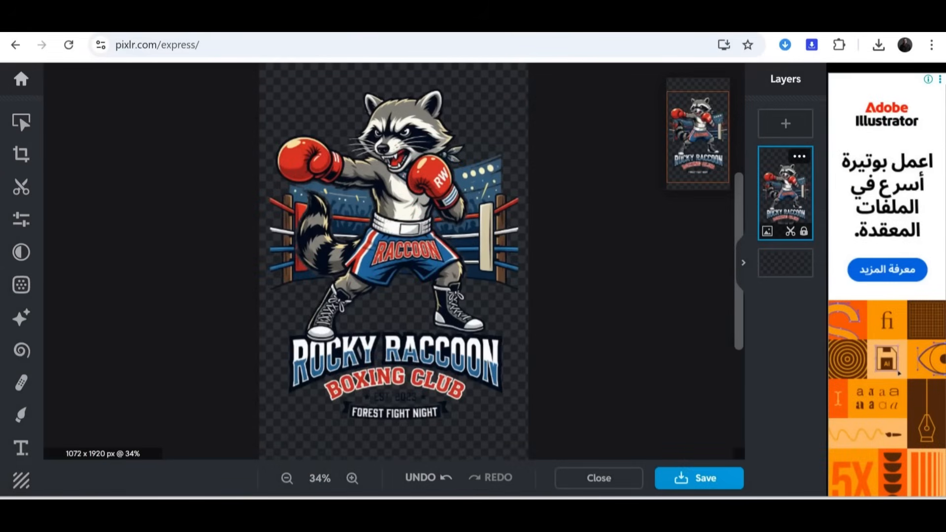
# Step: Open the imageupscaler.com 4x image upscaling page in a new browser tab
pyautogui.hotkey('ctrl', 't')
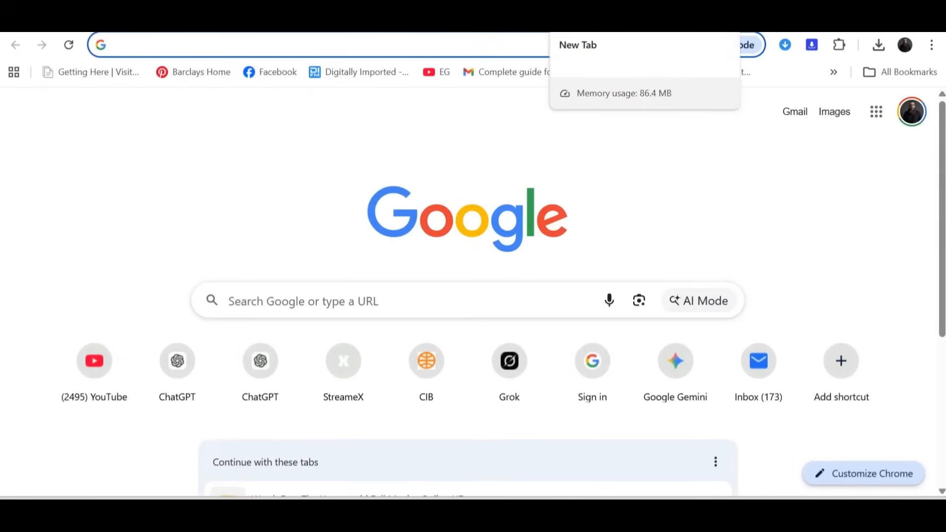
pyautogui.write('up')
pyautogui.press('Down')
pyautogui.press('Down')
pyautogui.press('Down')
pyautogui.press('Down')
pyautogui.press('Down')
pyautogui.press('Down')
pyautogui.press('Return')
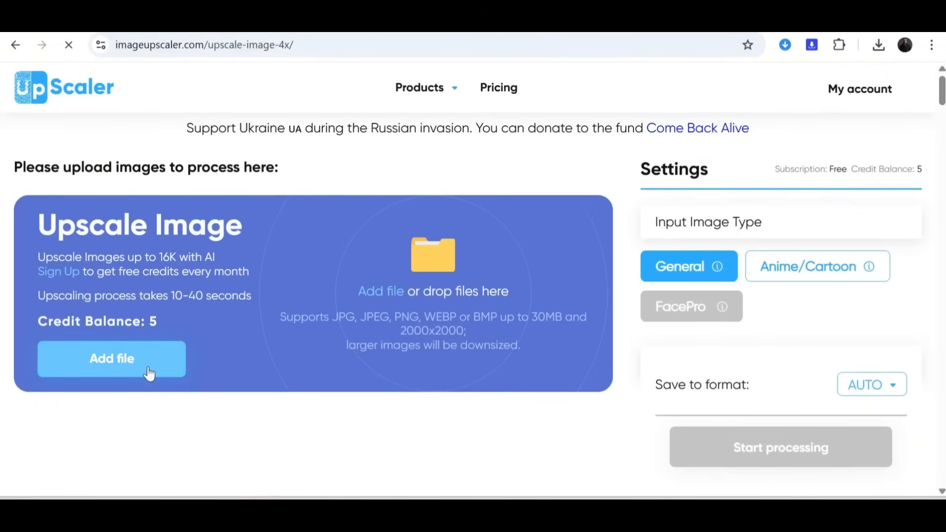
# Step: Upload the transparent raccoon PNG and process it with a 4x upscaling factor
pyautogui.click(147, 373)
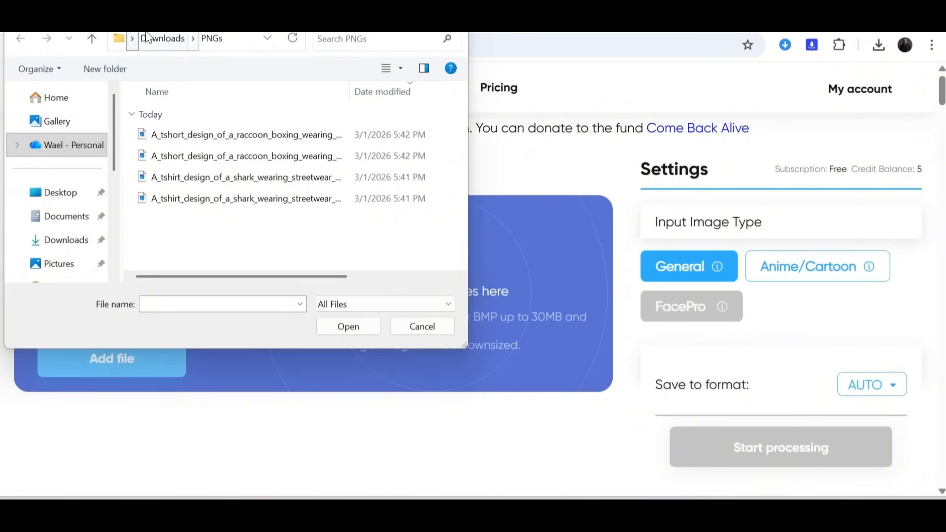
pyautogui.click(163, 38)
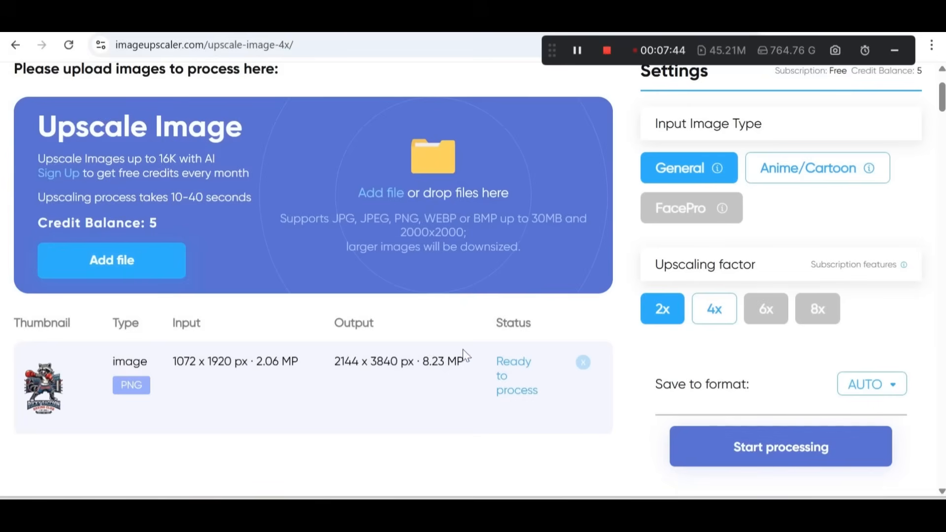
pyautogui.click(715, 309)
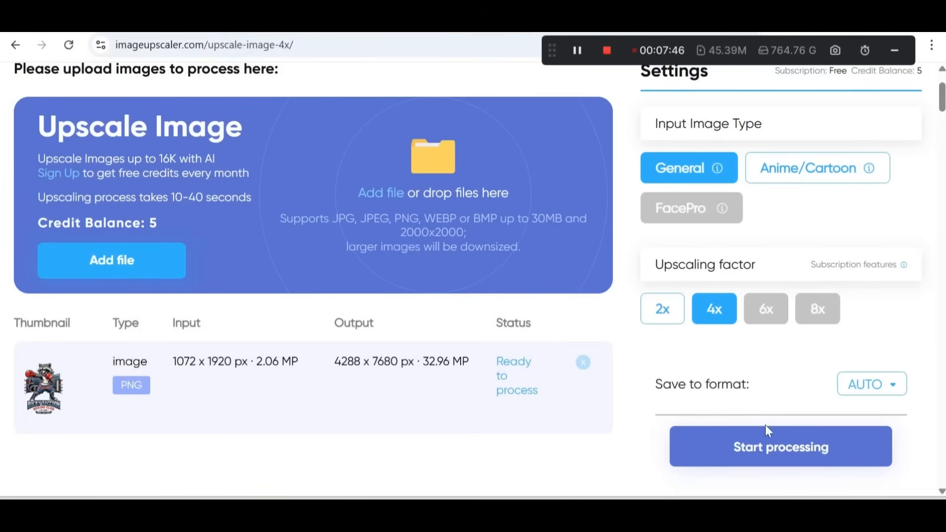
pyautogui.click(767, 449)
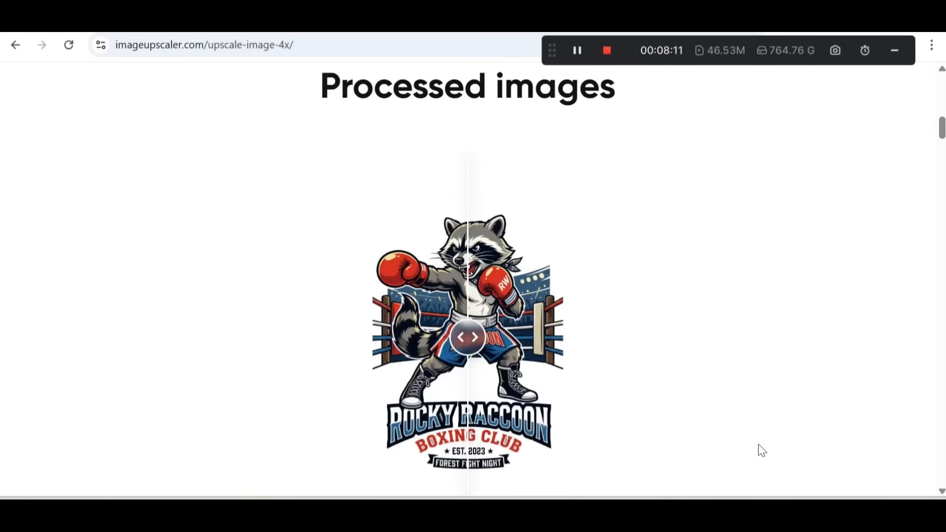
# Step: Compare the original and upscaled raccoon design, revealing the full upscaled version
pyautogui.scroll(2, 573, 376)
pyautogui.scroll(-2, 572, 376)
pyautogui.moveTo(475, 347); pyautogui.dragTo(348, 369)
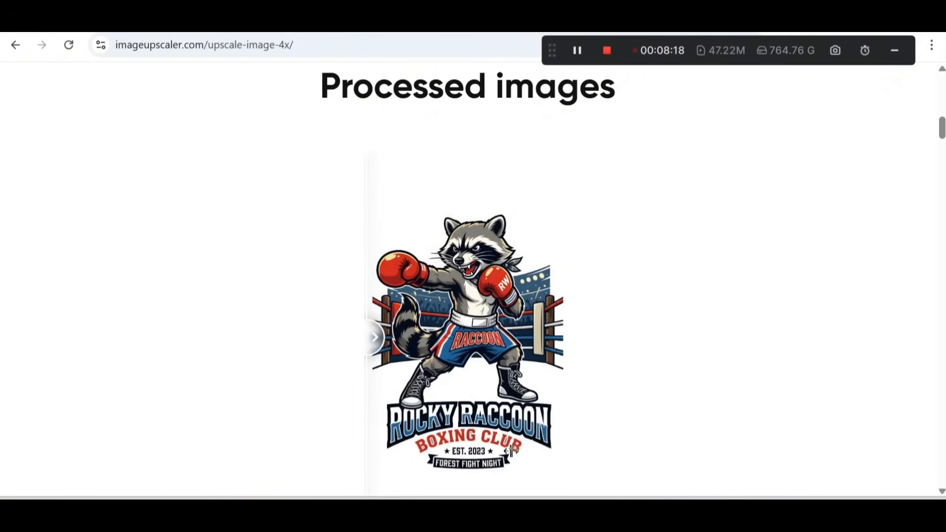
pyautogui.scroll(-5, 511, 451)
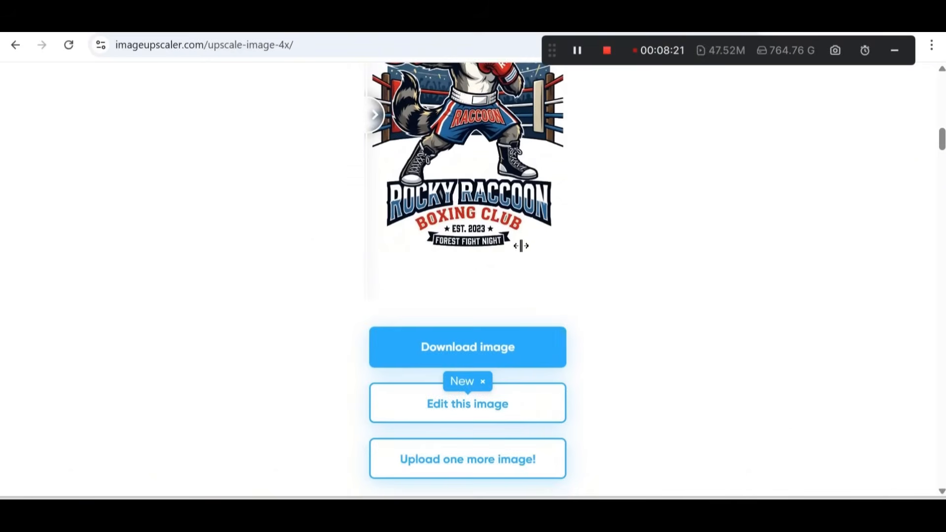
# Step: Download the upscaled raccoon design as the PNG "A_tshirt_design_of_a_raccoon_boxing_wearing_boxing_delpmaspu_(1)_upscaled" into the Applications folder
pyautogui.click(502, 349)
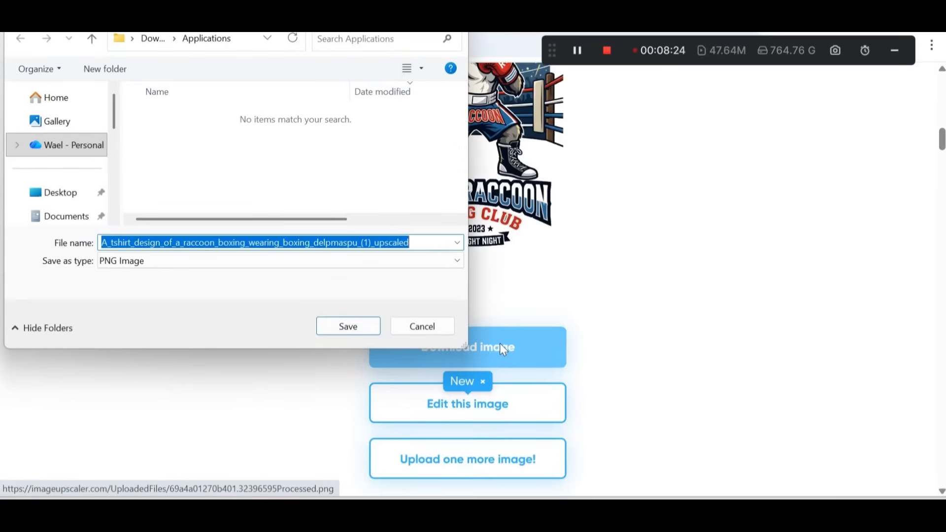
pyautogui.click(363, 329)
pyautogui.scroll(3, 626, 327)
pyautogui.scroll(2, 626, 327)
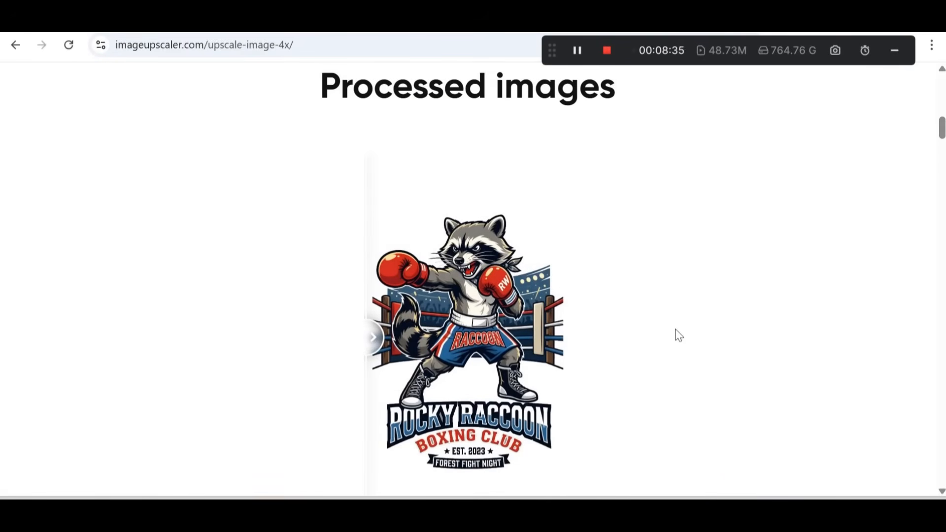
pyautogui.click(606, 51)
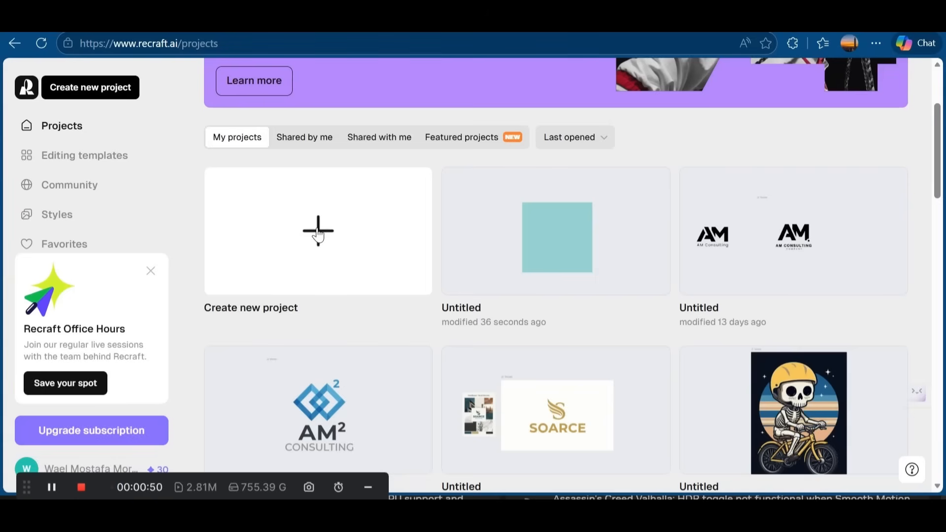
# Step: Upload the JPEG "Team_punch_keep_holding_on_9efc5f37fe" from Downloads to the Recraft canvas and enlarge it to 1205 × 2158
pyautogui.click(318, 239)
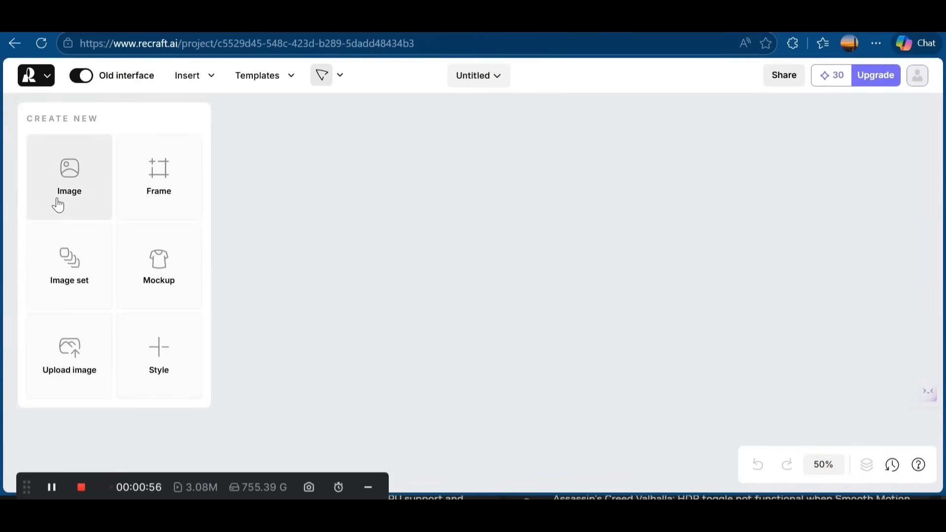
pyautogui.click(68, 353)
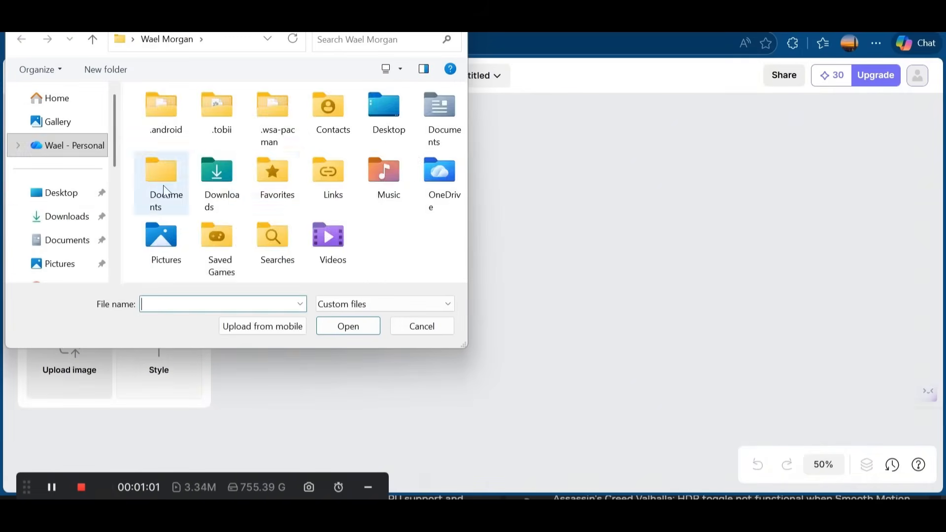
pyautogui.doubleClick(217, 173)
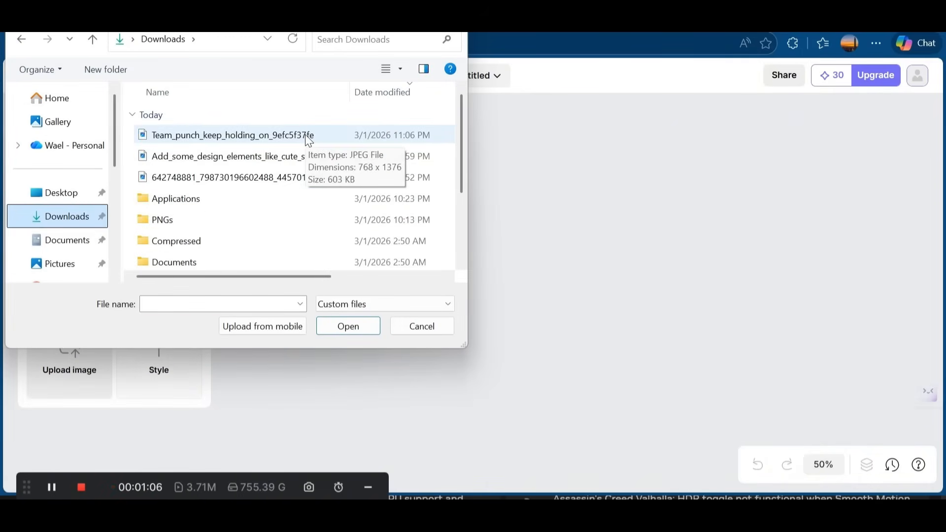
pyautogui.doubleClick(306, 135)
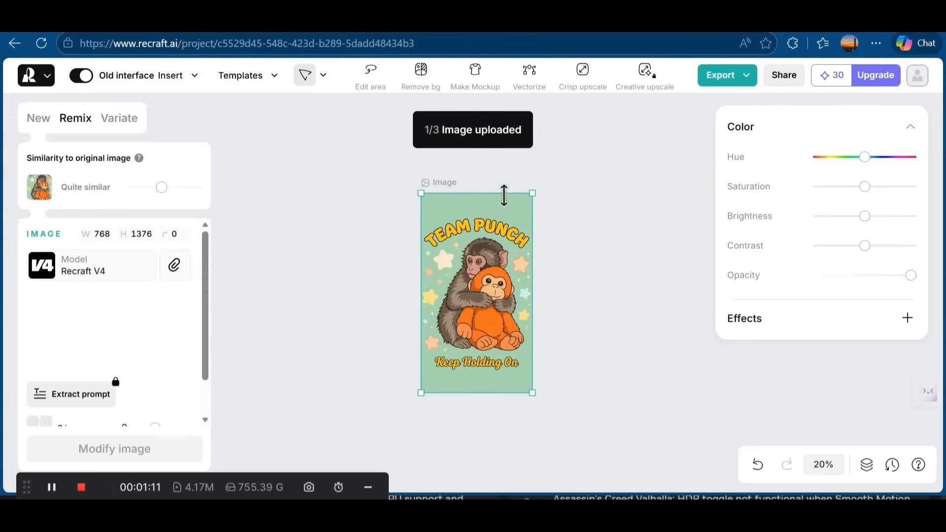
pyautogui.moveTo(533, 193); pyautogui.dragTo(581, 127)
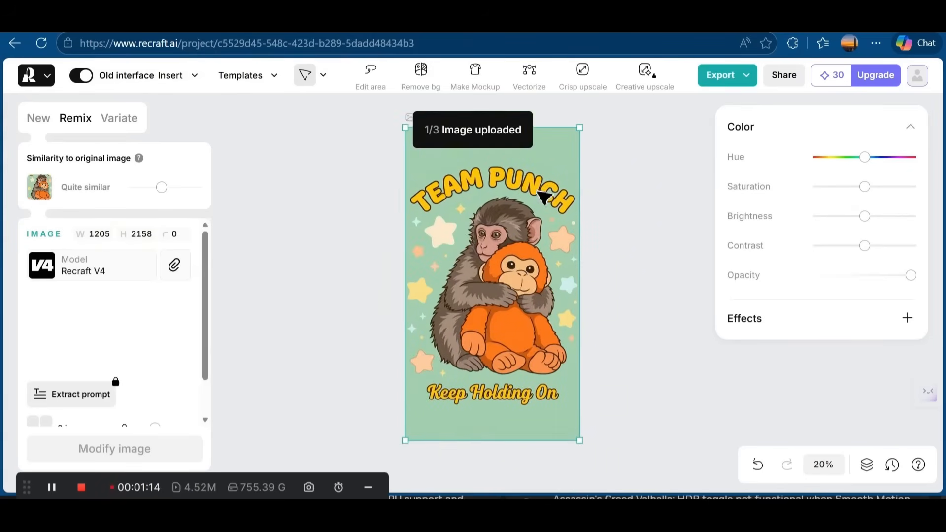
# Step: Vectorize the Team Punch image and recolour its green background to black (000000)
pyautogui.click(533, 81)
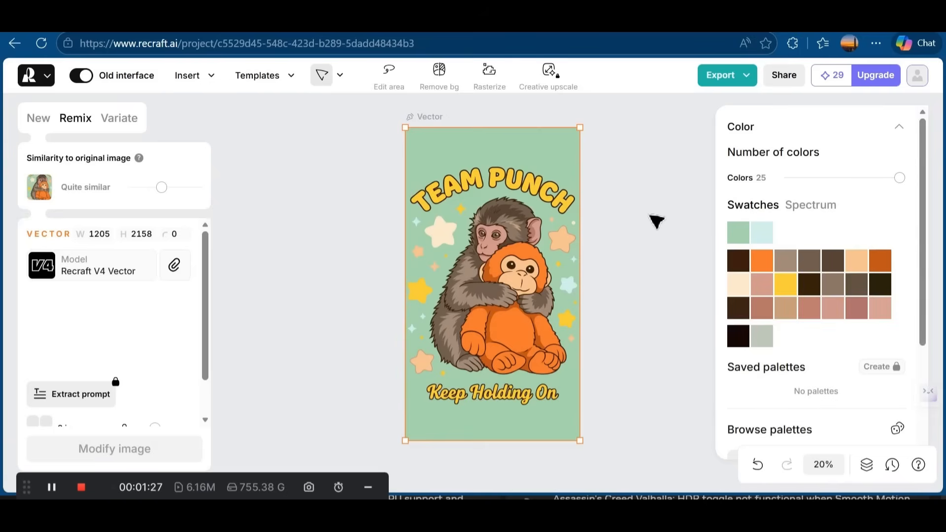
pyautogui.click(737, 234)
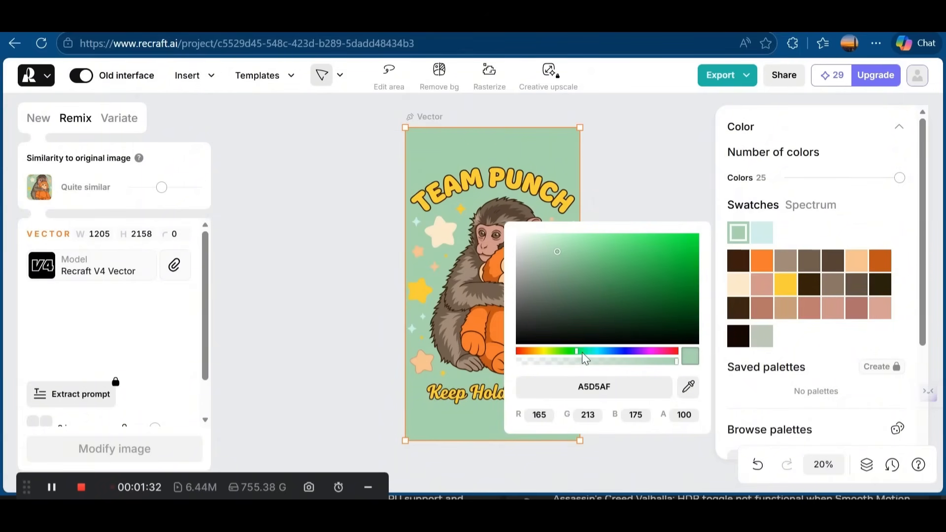
pyautogui.moveTo(558, 274); pyautogui.dragTo(531, 360)
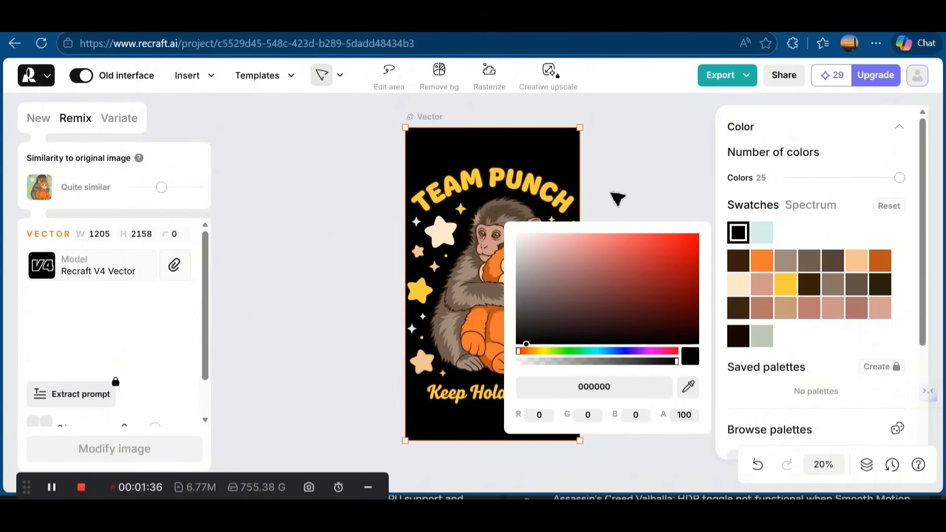
pyautogui.click(616, 200)
pyautogui.click(547, 202)
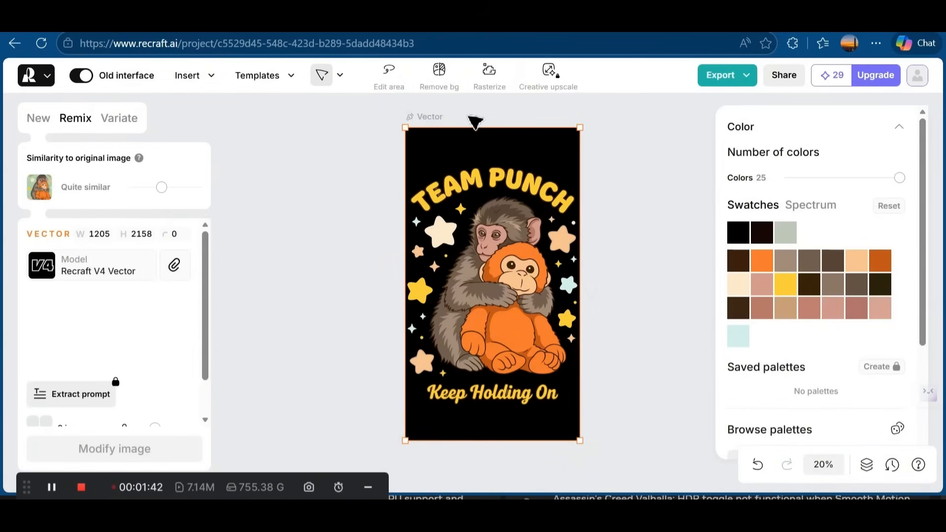
# Step: Remove the vector design's background and export it as an SVG at 1205 × 2158
pyautogui.click(439, 78)
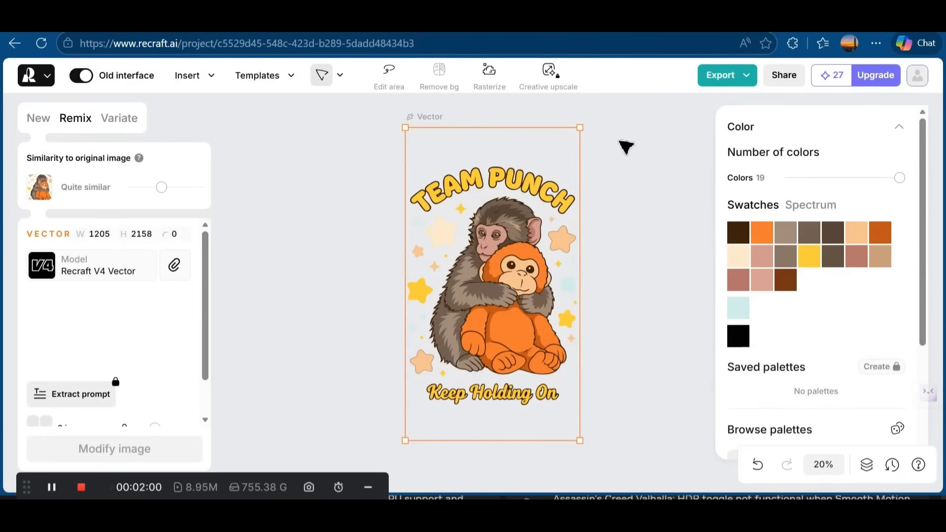
pyautogui.click(720, 75)
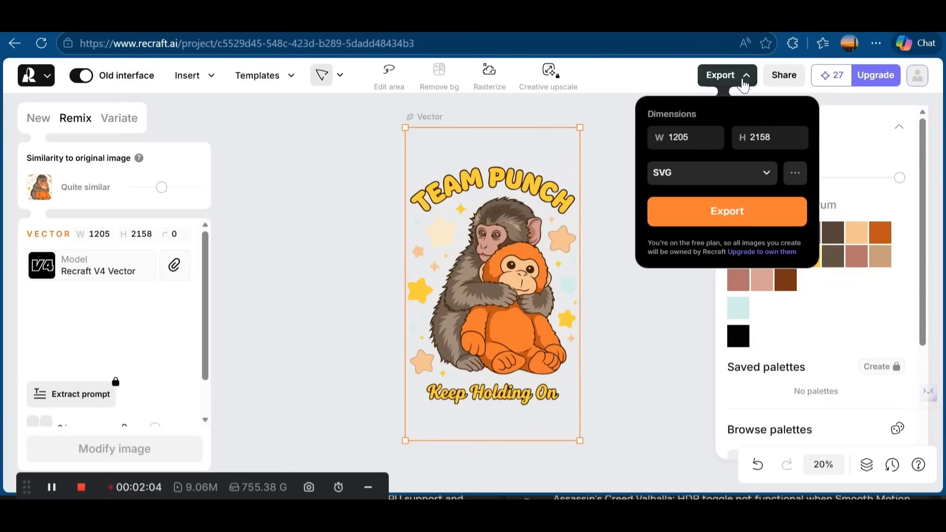
pyautogui.click(740, 215)
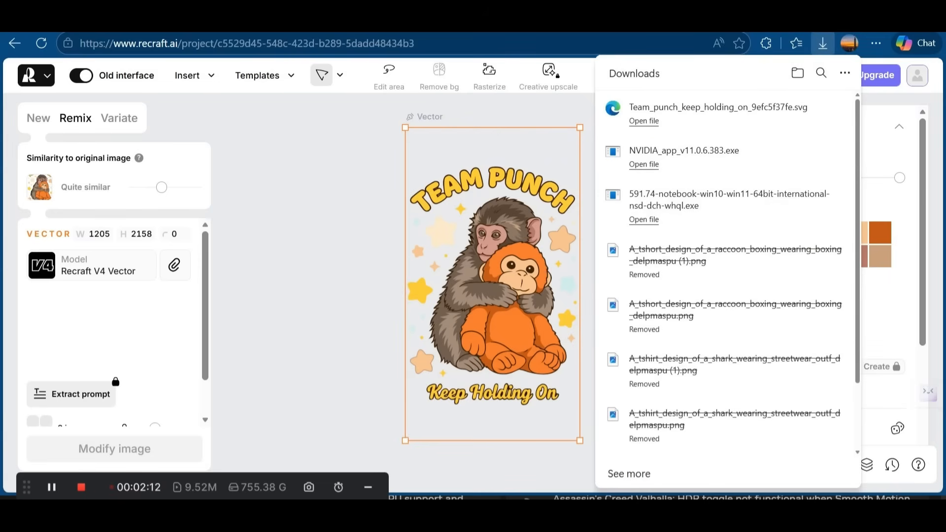
# Step: Switch to Adobe Illustrator and open the SVG "Team_punch_keep_holding_on_9efc5f37fe" from the Downloads folder
pyautogui.hotkey('alt', 'Tab')
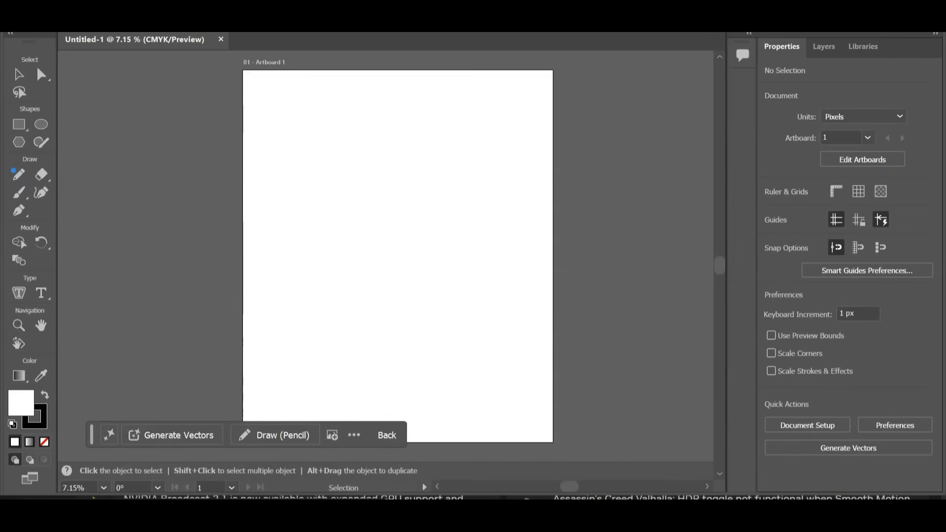
pyautogui.hotkey('alt', 'f')
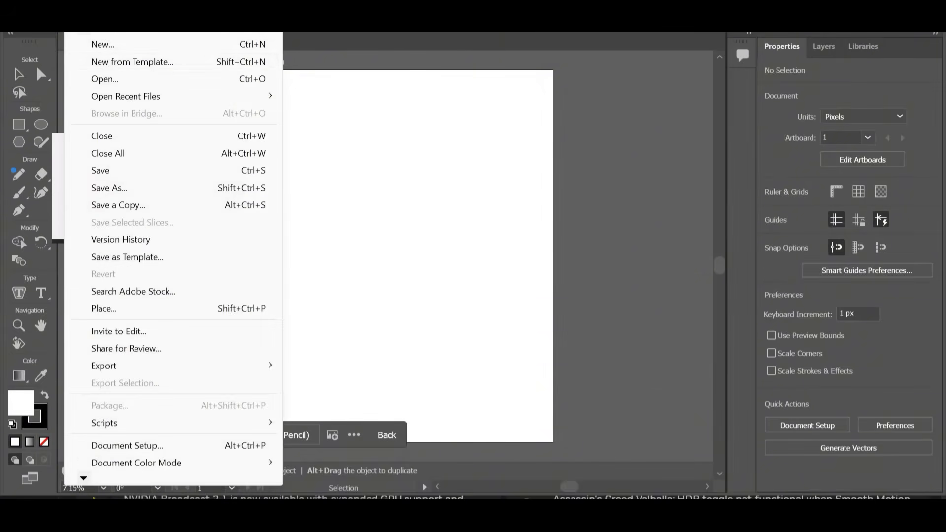
pyautogui.click(111, 80)
pyautogui.click(63, 220)
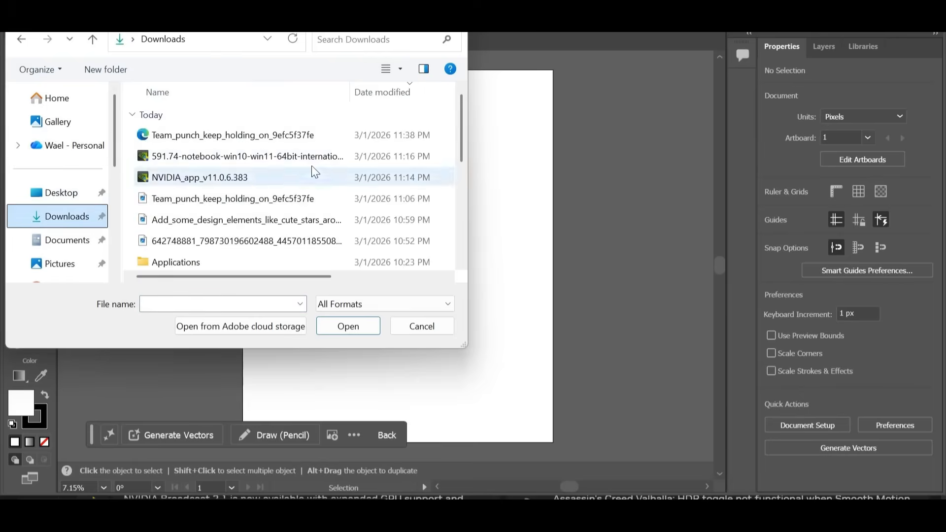
pyautogui.doubleClick(279, 136)
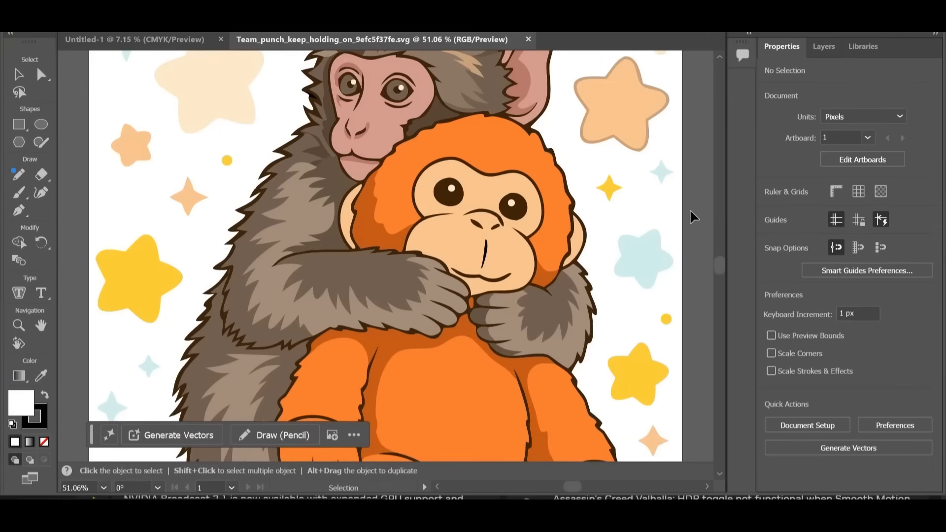
# Step: Select the entire Team Punch artwork and move it off the white artboard onto the empty canvas beside it
pyautogui.scroll(-3, 386, 278)
pyautogui.click(389, 257)
pyautogui.click(636, 181)
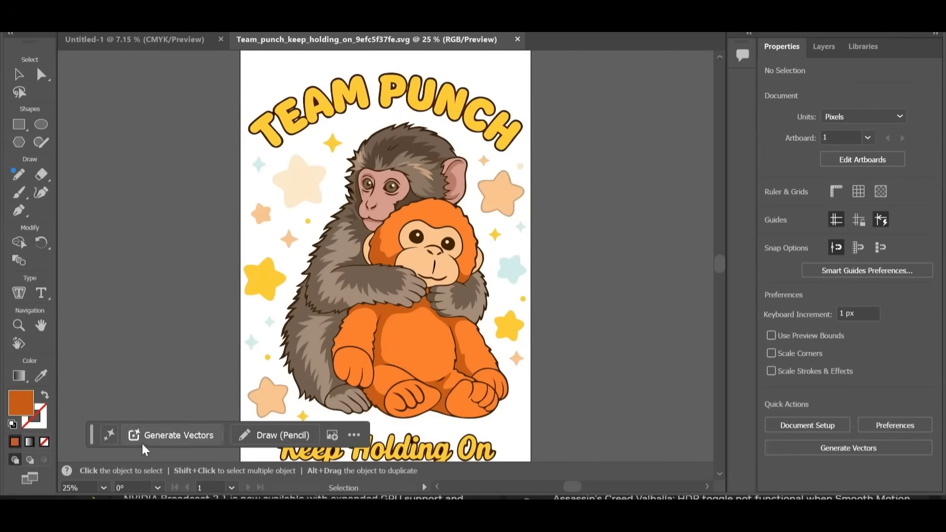
pyautogui.moveTo(574, 310); pyautogui.dragTo(200, 402)
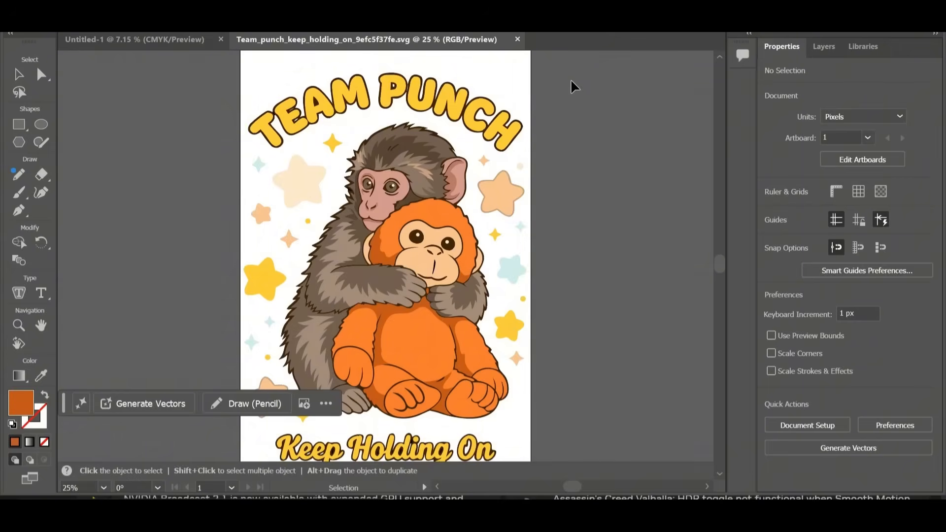
pyautogui.hotkey('ctrl', '0')
pyautogui.moveTo(279, 422); pyautogui.dragTo(278, 424)
pyautogui.moveTo(368, 231); pyautogui.dragTo(144, 256)
pyautogui.press('space')
pyautogui.moveTo(274, 270); pyautogui.dragTo(407, 253)
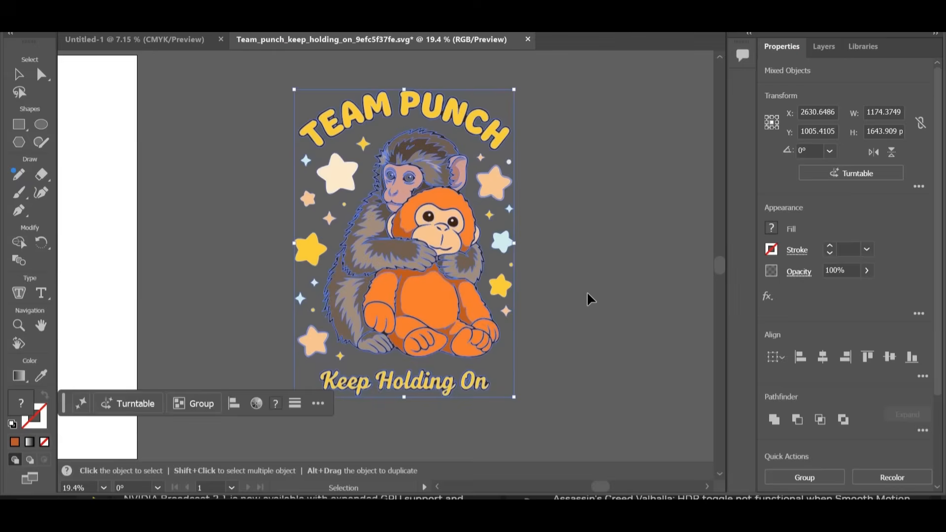
# Step: Examine the artwork's outlines and the "Keep Holding On" lettering up close, including the light-blue sliver inside the word Holding
pyautogui.hotkey('ctrl', '=')
pyautogui.hotkey('ctrl', '=')
pyautogui.hotkey('ctrl', '=')
pyautogui.click(135, 227)
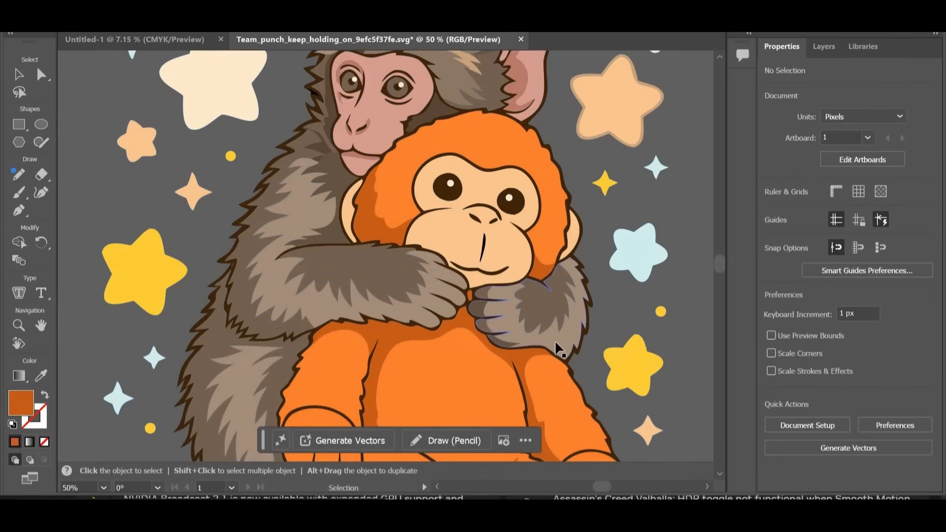
pyautogui.scroll(-10, 401, 355)
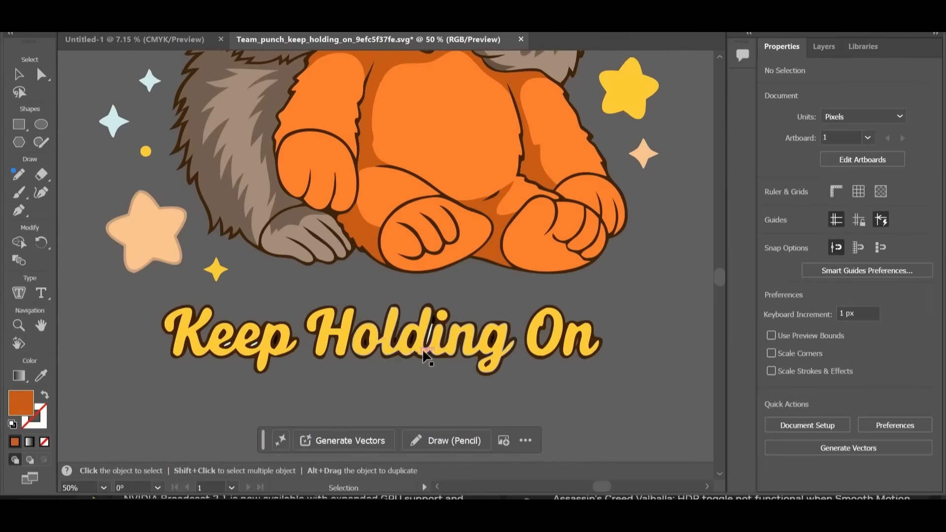
pyautogui.click(429, 334)
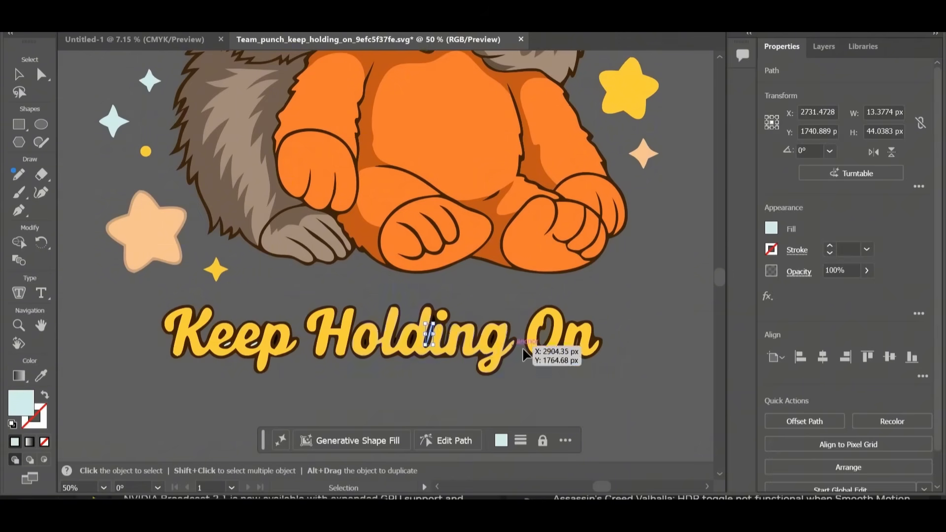
pyautogui.click(562, 375)
pyautogui.hotkey('ctrl', 'z')
pyautogui.moveTo(632, 296); pyautogui.dragTo(145, 380)
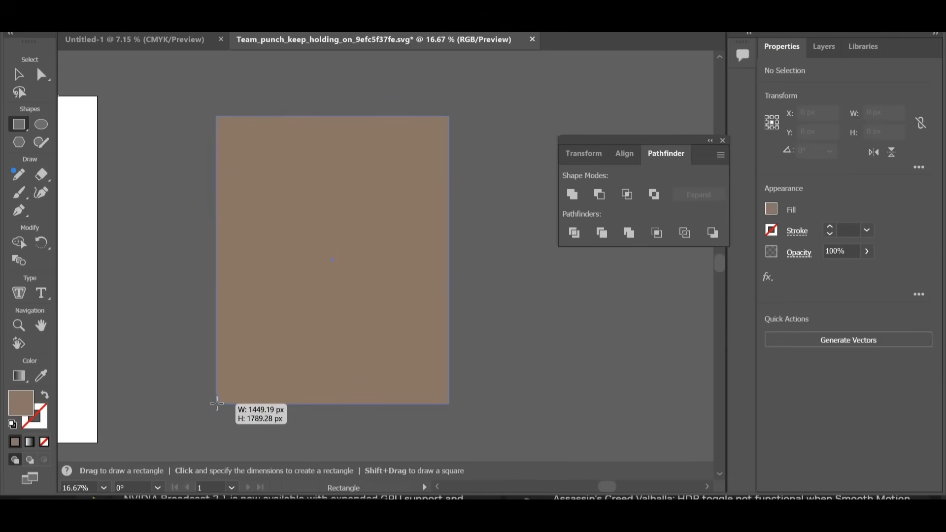
# Step: Draw a brown rectangle about 1449 × 1789 px over the design, send it to the back and centre it behind the artwork
pyautogui.moveTo(217, 403); pyautogui.dragTo(216, 404)
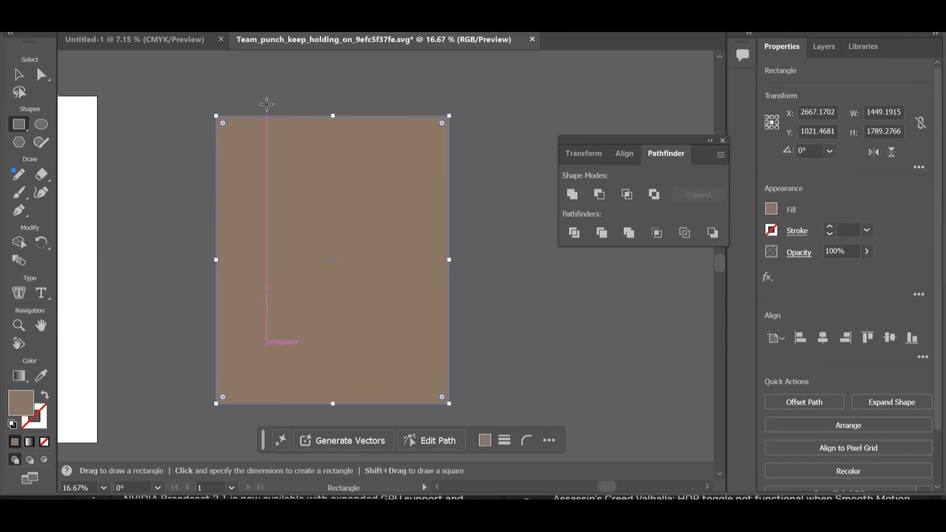
pyautogui.hotkey('ctrl', 'shift', '[')
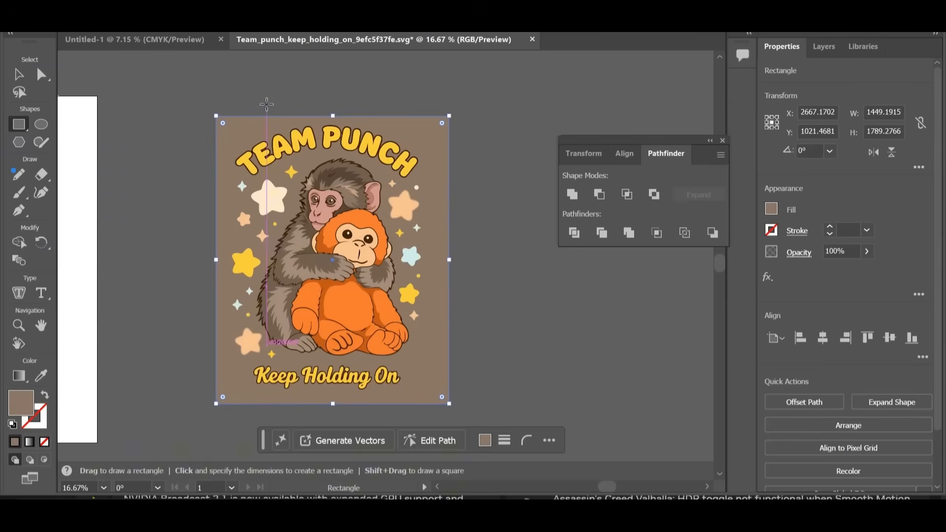
pyautogui.press('v')
pyautogui.moveTo(433, 388); pyautogui.dragTo(430, 385)
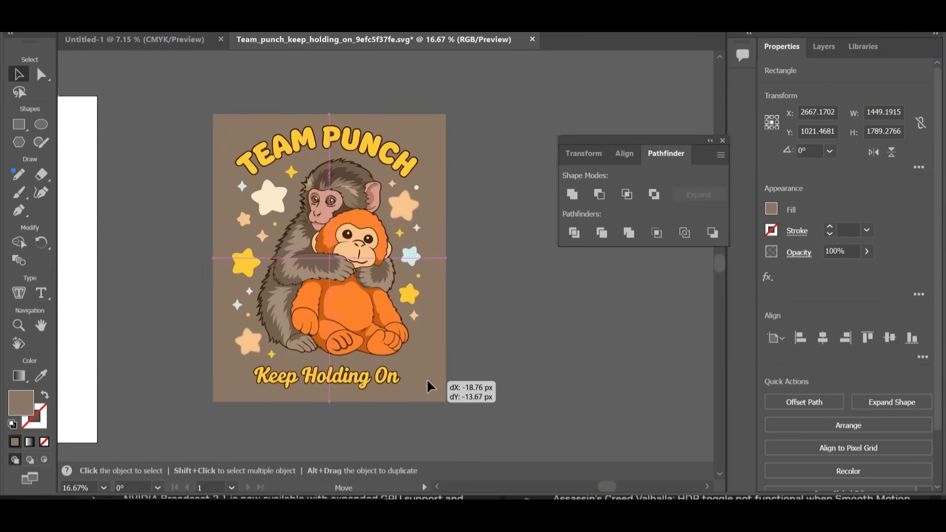
pyautogui.click(517, 317)
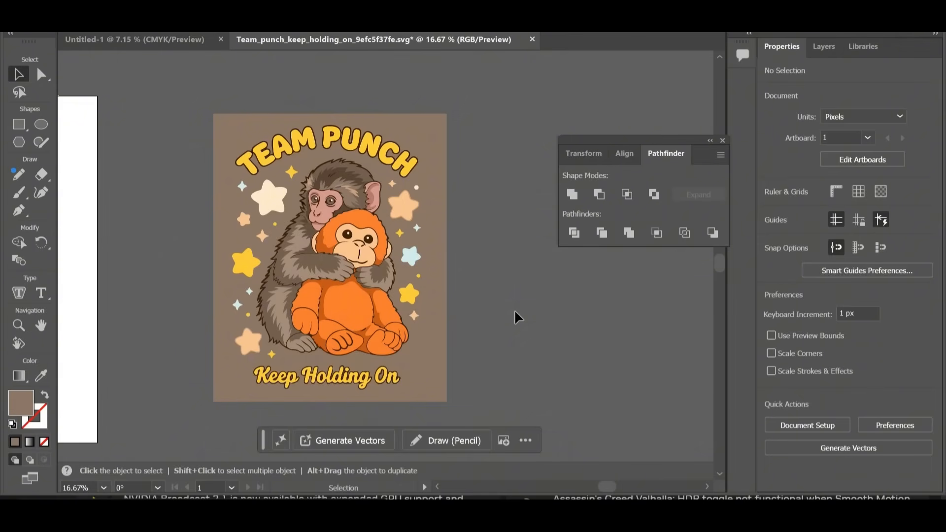
# Step: Select the brown backing rectangle and pick a different fill colour for it with the Color Picker
pyautogui.click(437, 365)
pyautogui.doubleClick(21, 403)
pyautogui.moveTo(489, 104); pyautogui.dragTo(734, 93)
pyautogui.click(609, 267)
pyautogui.moveTo(609, 266)
pyautogui.mouseDown()
pyautogui.moveTo(547, 326)
pyautogui.moveTo(534, 319)
pyautogui.moveTo(554, 329)
pyautogui.moveTo(625, 306)
pyautogui.moveTo(644, 312)
pyautogui.mouseUp()
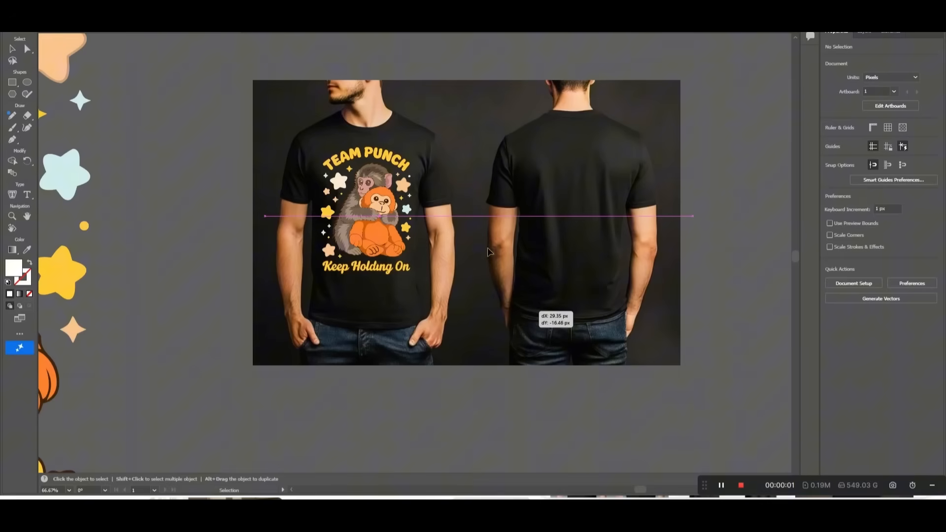
# Step: Shift the black t-shirt mockup photo slightly downward beneath the Team Punch design and deselect it
pyautogui.click(11, 50)
pyautogui.moveTo(315, 159)
pyautogui.mouseDown()
pyautogui.moveTo(312, 146)
pyautogui.moveTo(312, 160)
pyautogui.mouseUp()
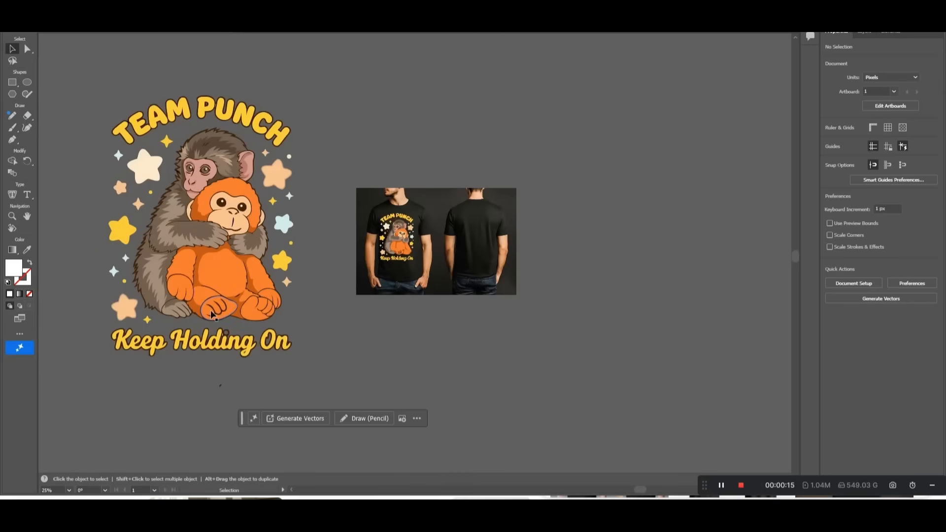
pyautogui.hotkey('ctrl', '+')
pyautogui.hotkey('ctrl', '+')
pyautogui.hotkey('ctrl', '+')
pyautogui.hotkey('ctrl', '+')
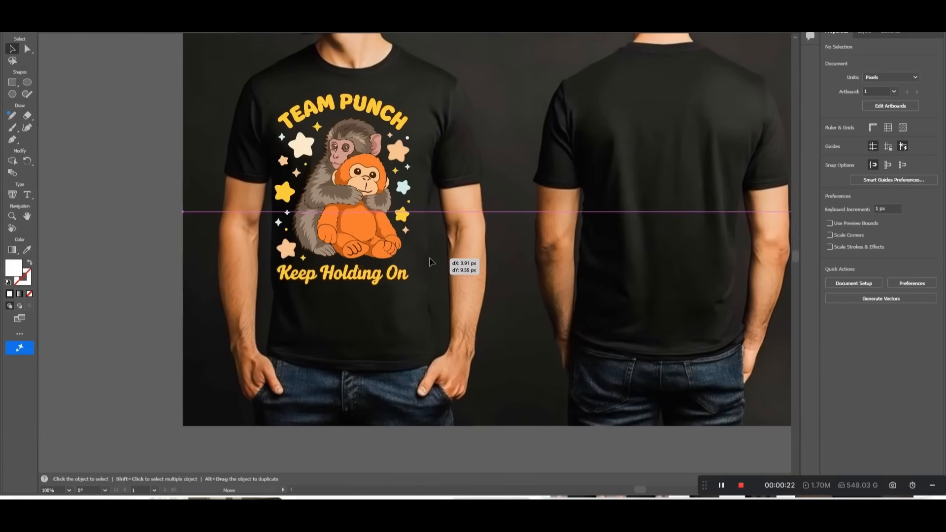
pyautogui.moveTo(416, 247); pyautogui.dragTo(415, 269)
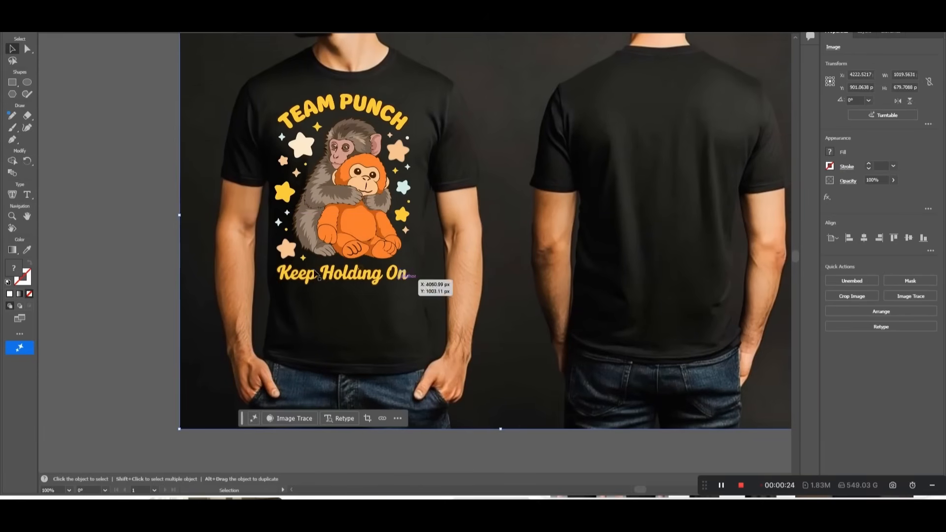
pyautogui.click(152, 243)
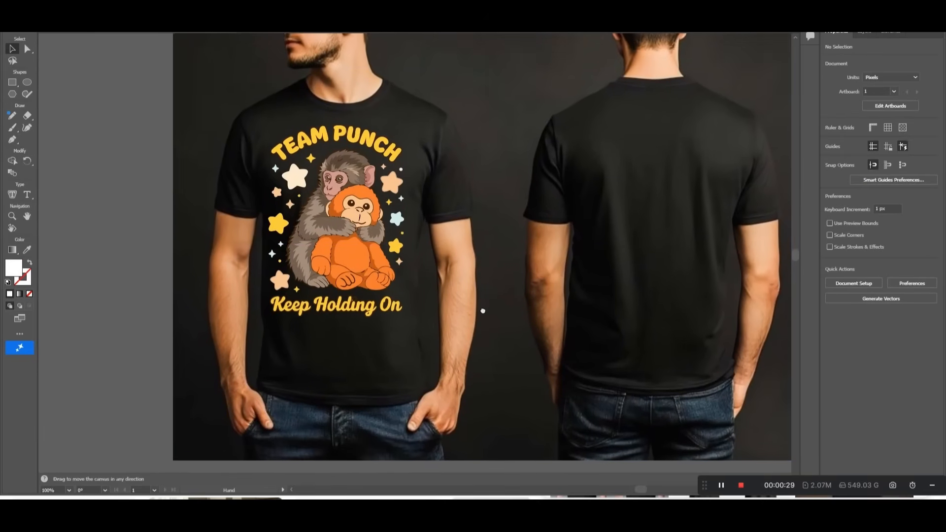
# Step: Export the grouped design on the shirt front as a 72 ppi PNG asset into the "Keep Holding On" folder
pyautogui.click(48, 9)
pyautogui.click(102, 235)
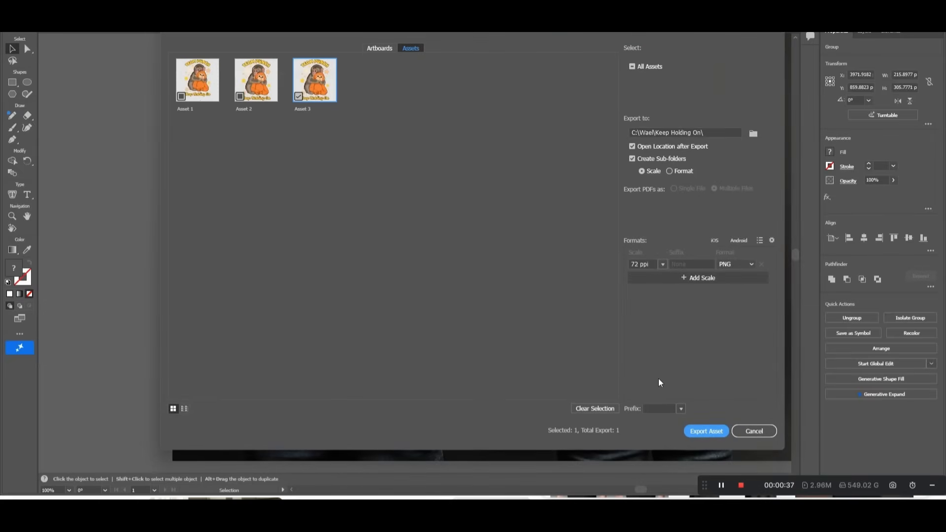
pyautogui.click(706, 432)
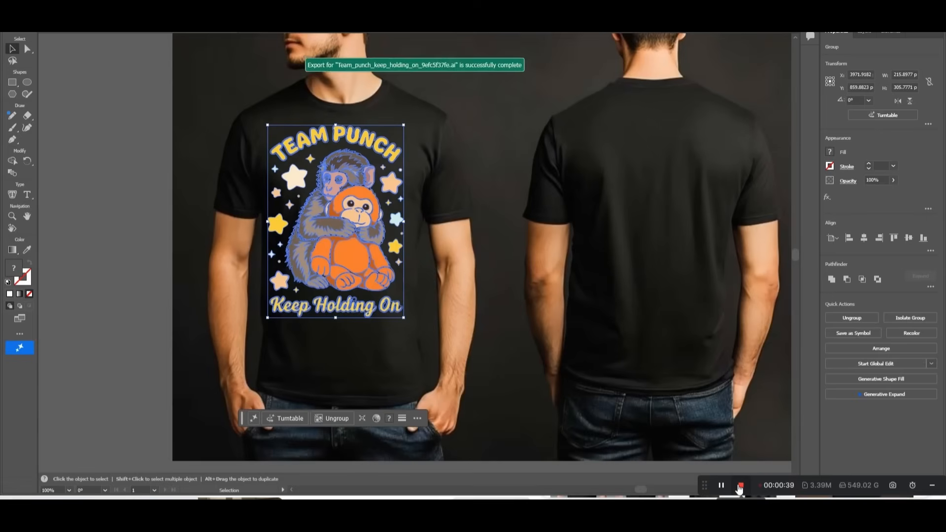